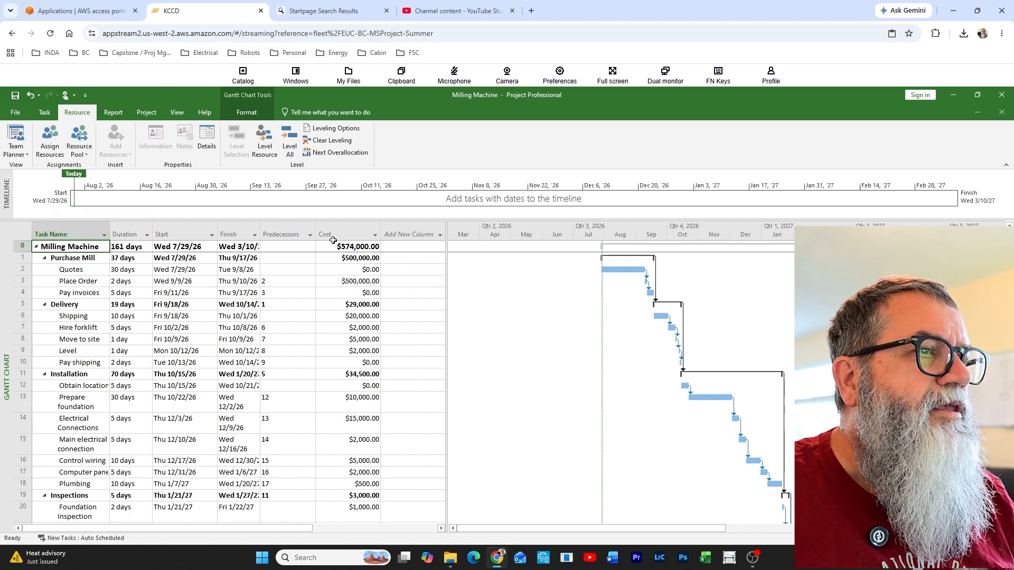
Add a Resource Names column and assign Admin to the Quotes, Place Order and Pay invoices tasks
{"action": "left_click", "coordinate": [438, 239]}
{"action": "scroll", "coordinate": [419, 409], "scroll_direction": "down", "scroll_amount": 15}
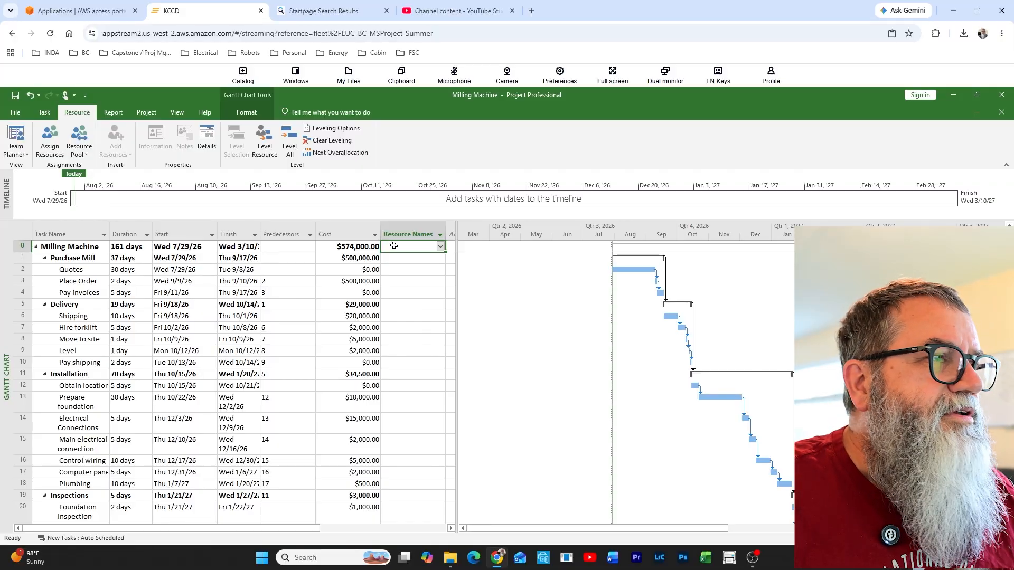
{"action": "left_click", "coordinate": [419, 270]}
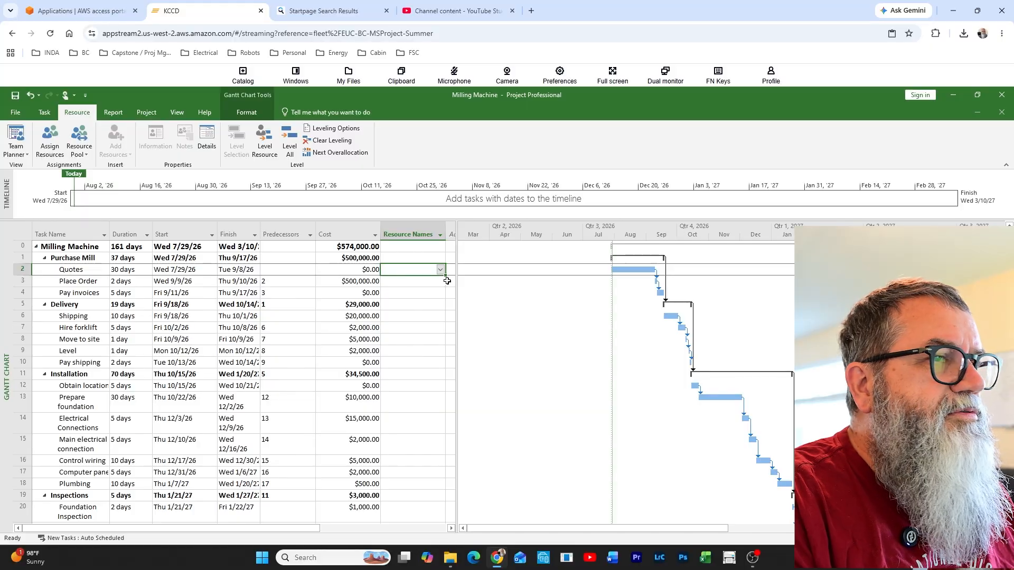
{"action": "type", "text": "Admin"}
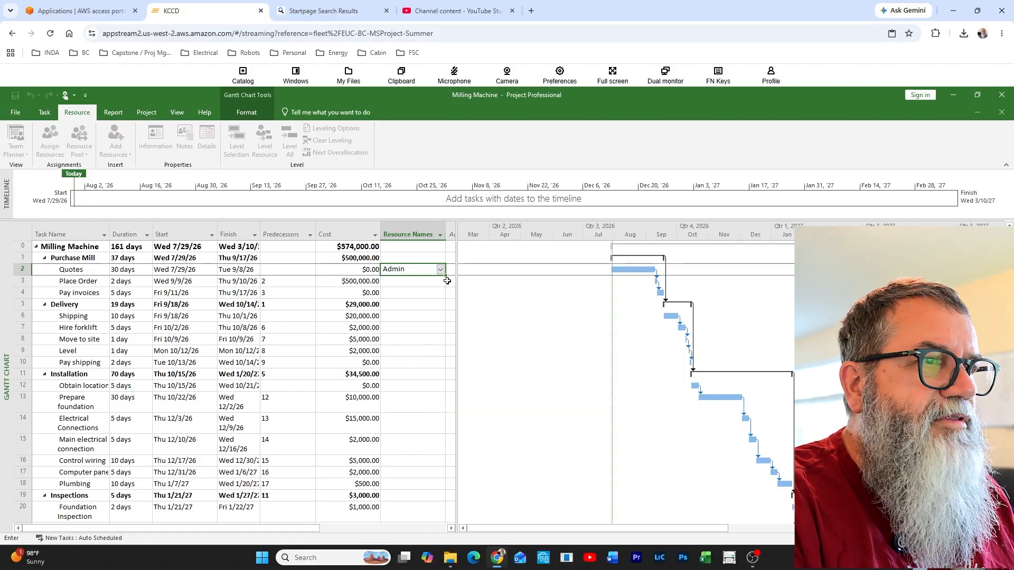
{"action": "key", "text": "Return"}
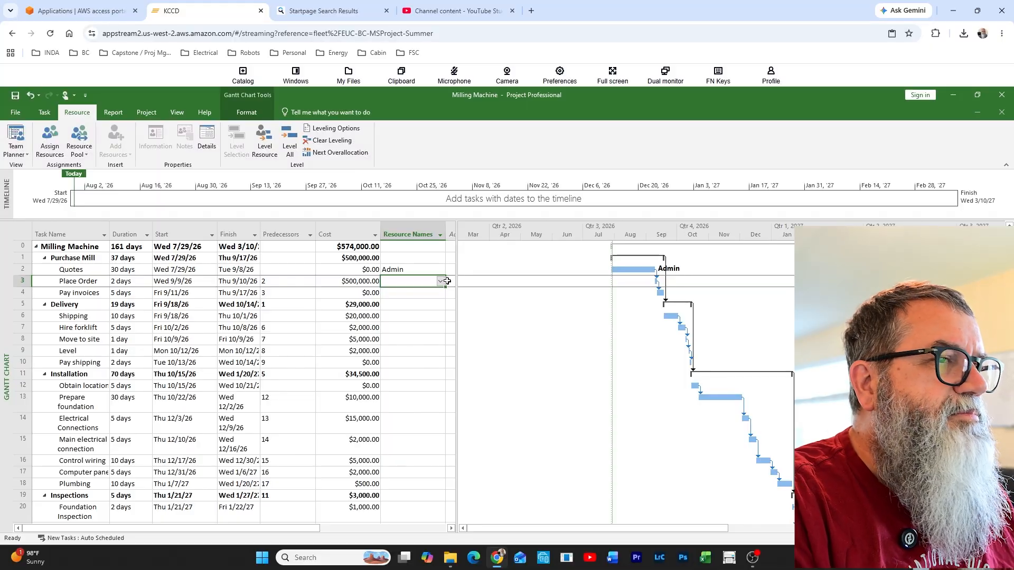
{"action": "type", "text": "Admin"}
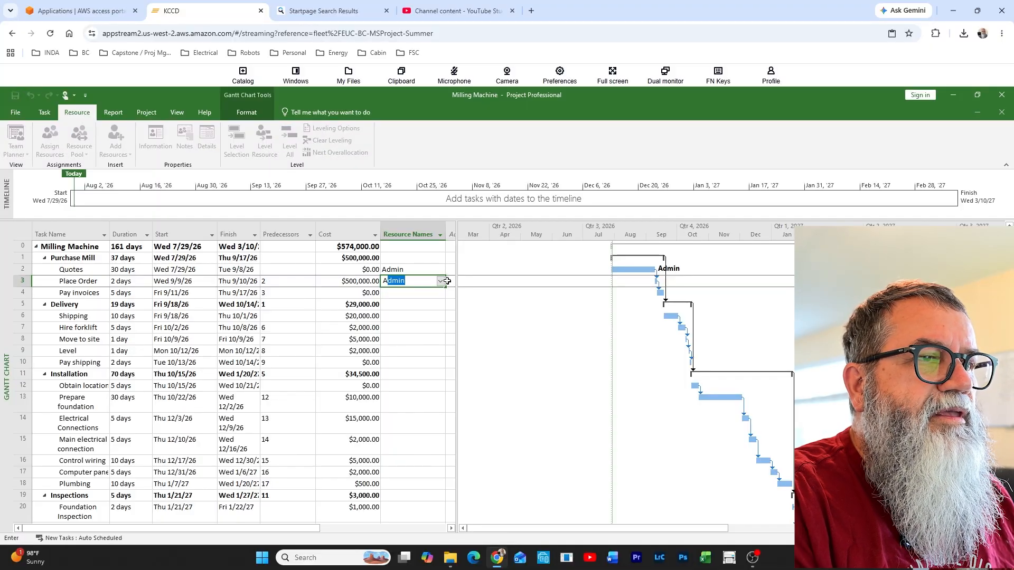
{"action": "key", "text": "Return"}
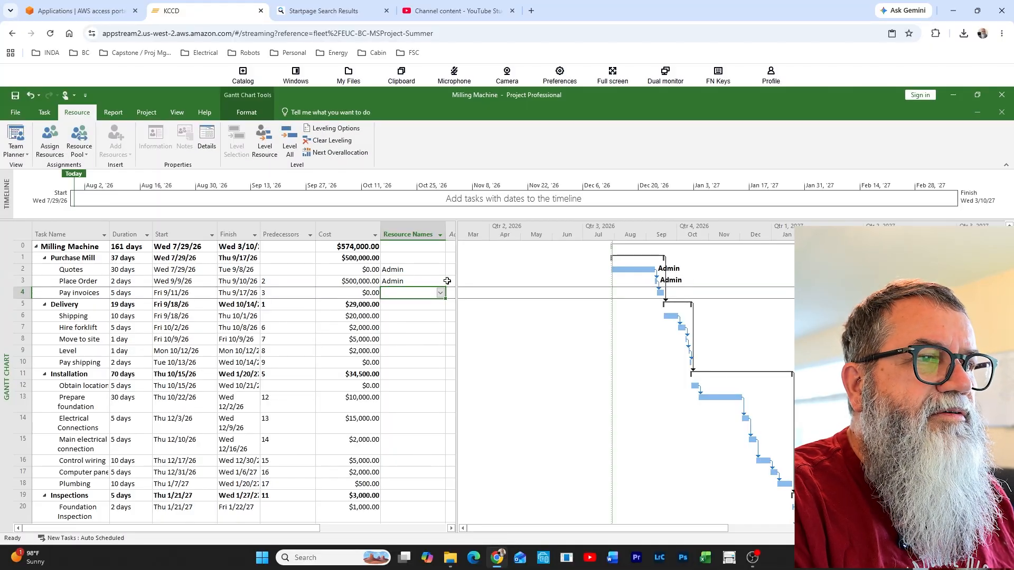
{"action": "type", "text": "Admin"}
{"action": "key", "text": "Return"}
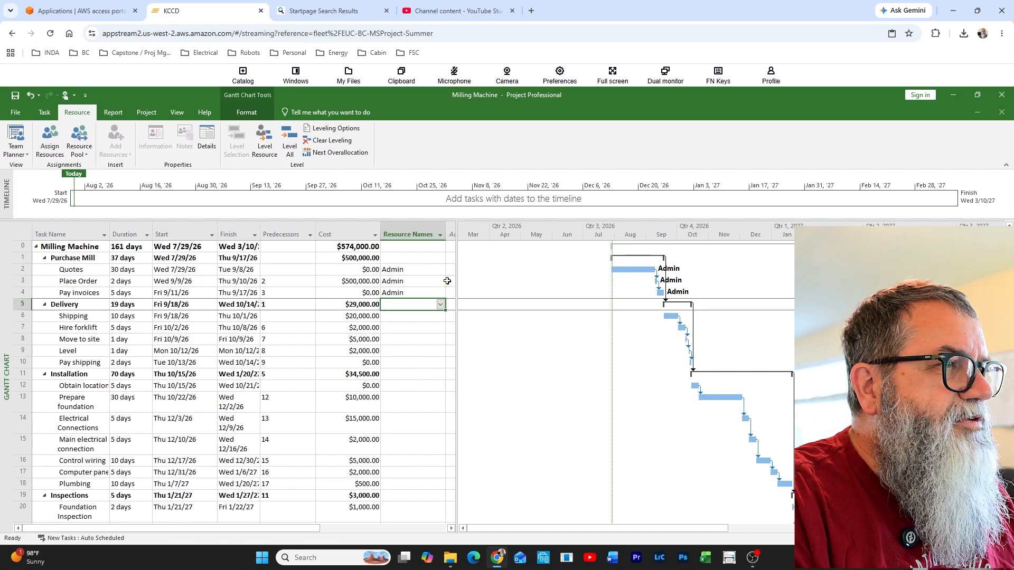
Under Delivery, assign Admin to Hire forklift and Pay shipping, and Mechanic to Move to site and Level
{"action": "key", "text": "Return"}
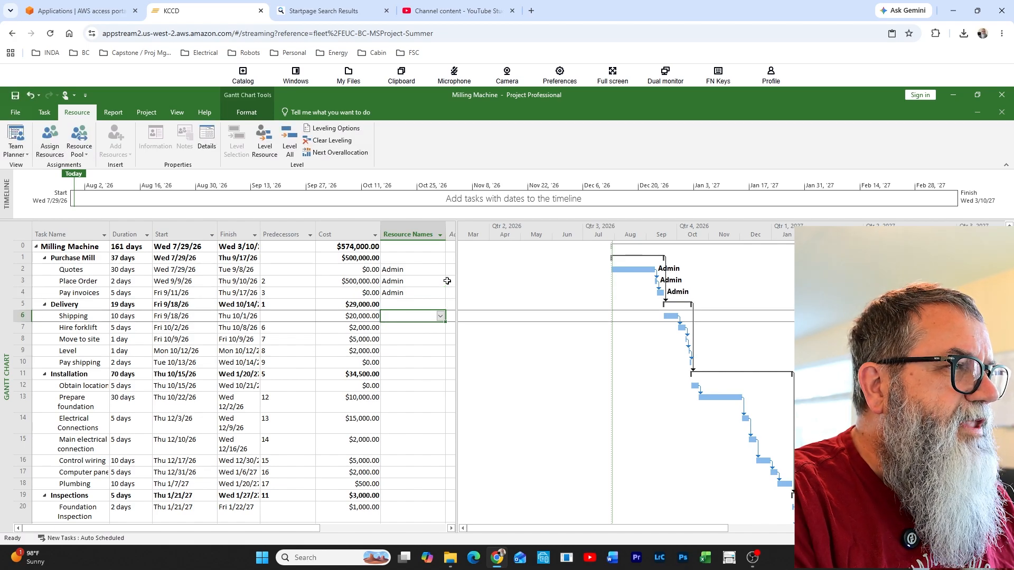
{"action": "key", "text": "Return"}
{"action": "type", "text": "Admin"}
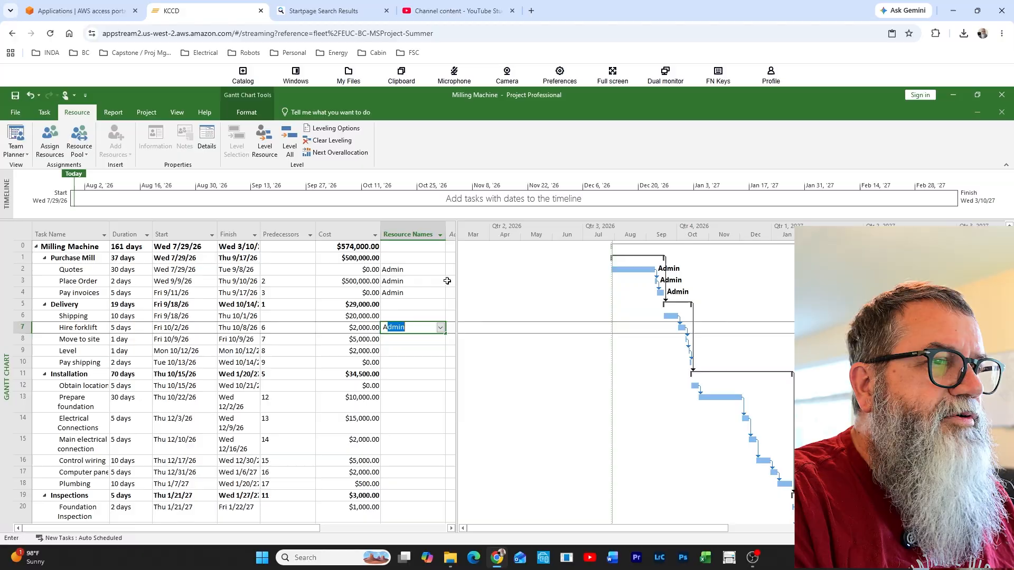
{"action": "key", "text": "Return"}
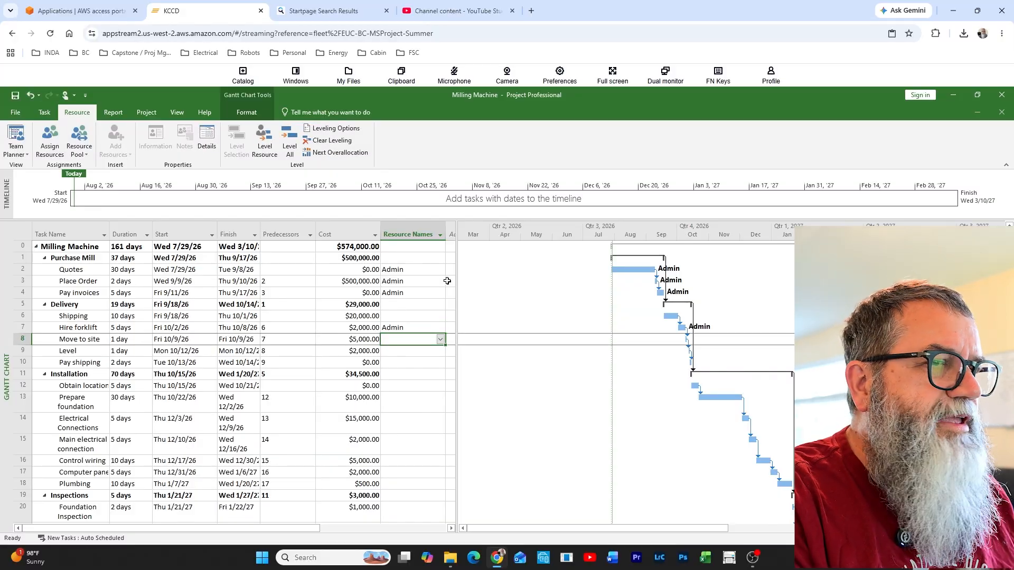
{"action": "type", "text": "Mechanic"}
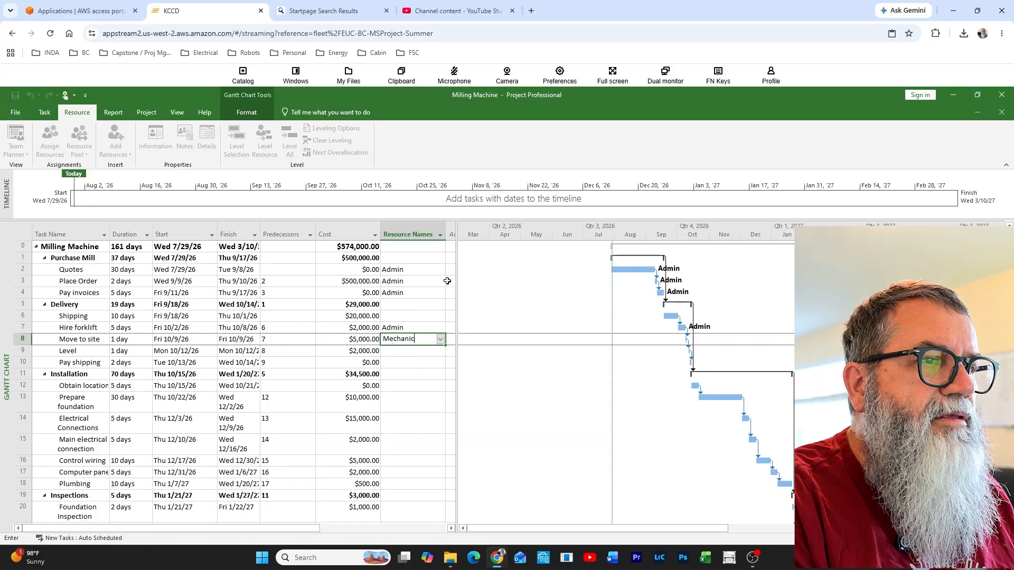
{"action": "key", "text": "Return"}
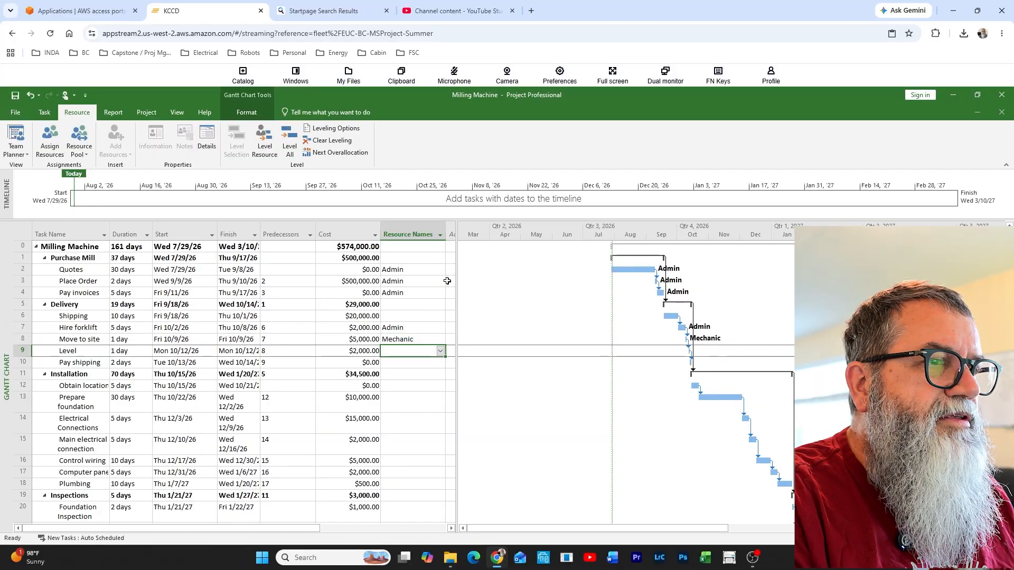
{"action": "type", "text": "Mechanic"}
{"action": "key", "text": "Return"}
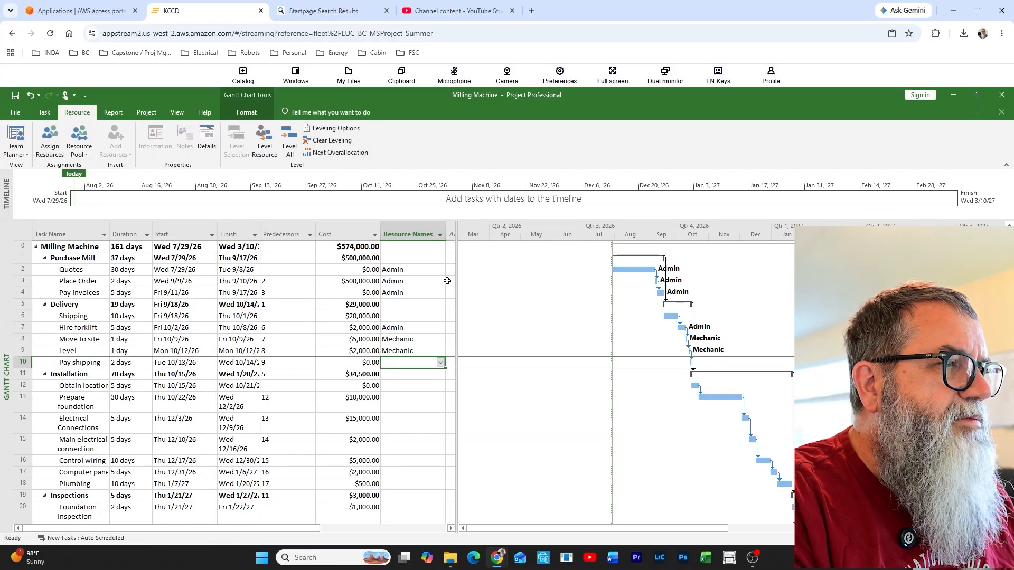
{"action": "type", "text": "A"}
{"action": "key", "text": "Return"}
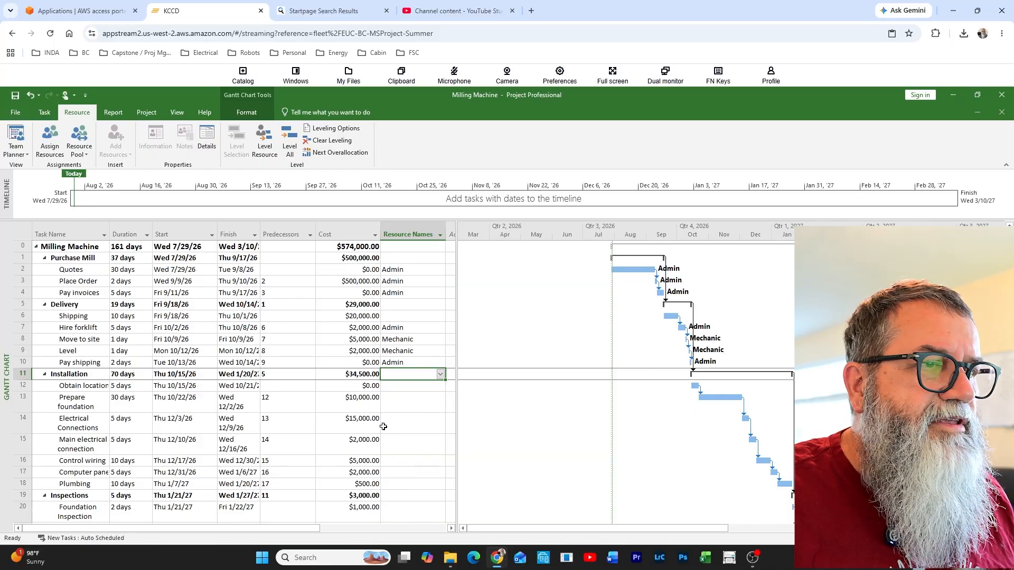
Assign Contractor as the resource for the Prepare foundation task under Installation
{"action": "left_click", "coordinate": [415, 390]}
{"action": "left_click", "coordinate": [431, 404]}
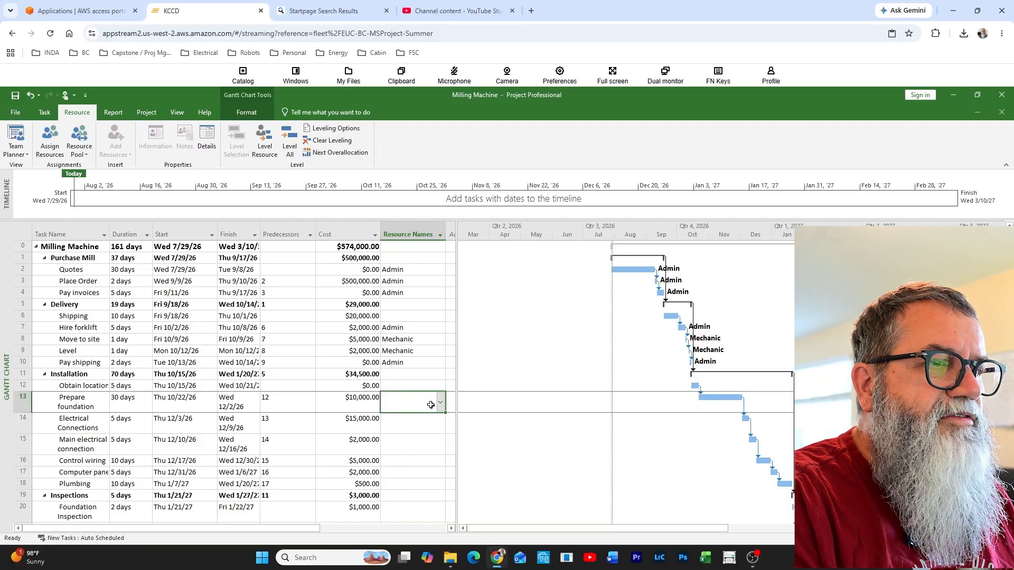
{"action": "type", "text": "Contractor"}
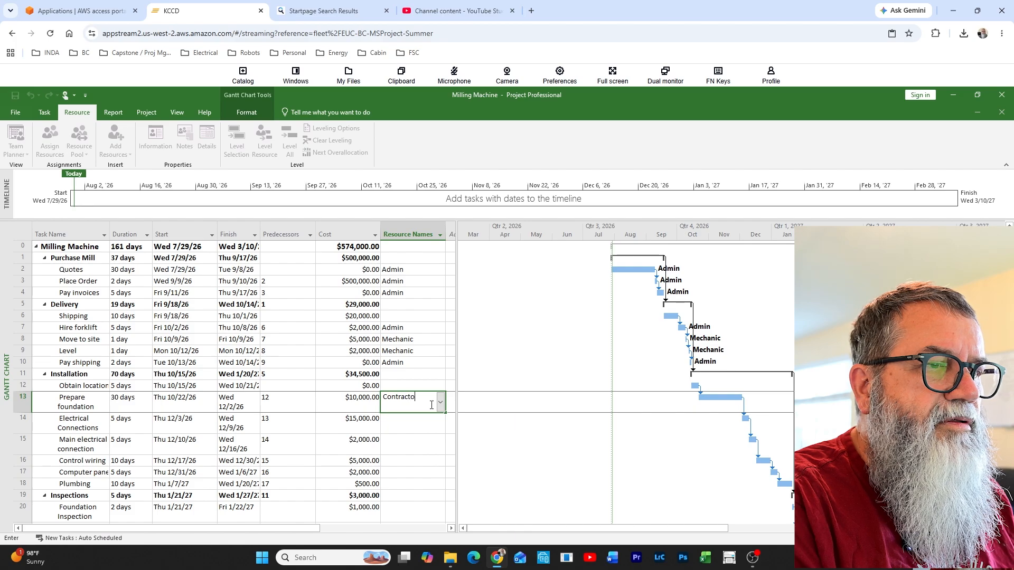
{"action": "key", "text": "Return"}
Assign Electrian to the Electrical Connections, Main electrical connection, Control wiring and computer panel tasks
{"action": "type", "text": "E"}
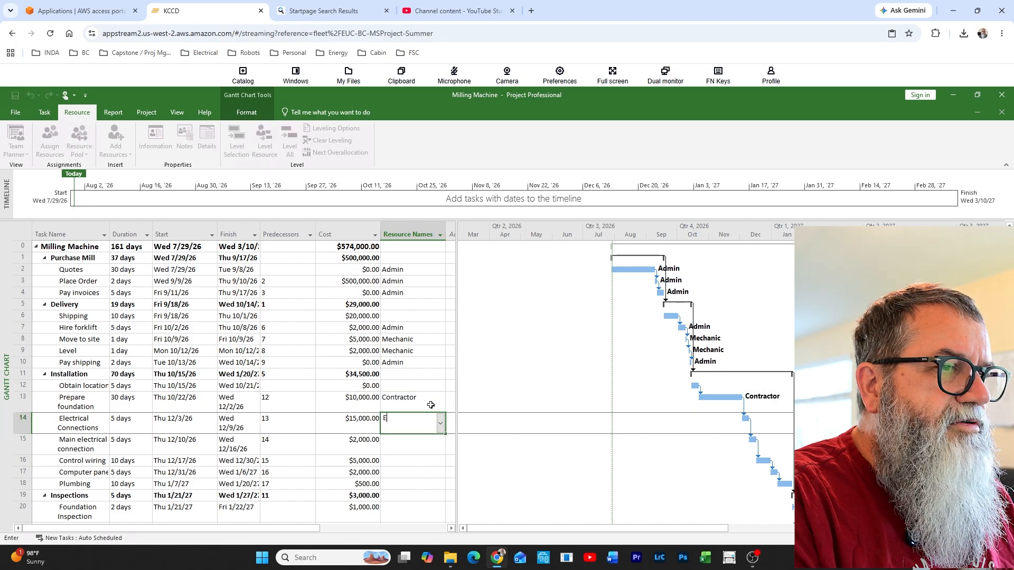
{"action": "type", "text": "lectric"}
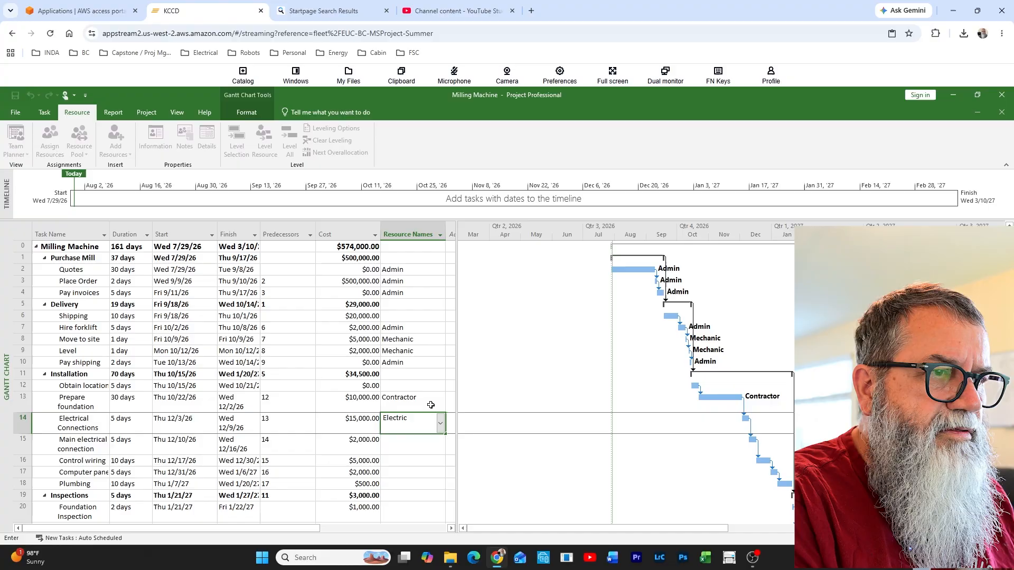
{"action": "key", "text": "BackSpace"}
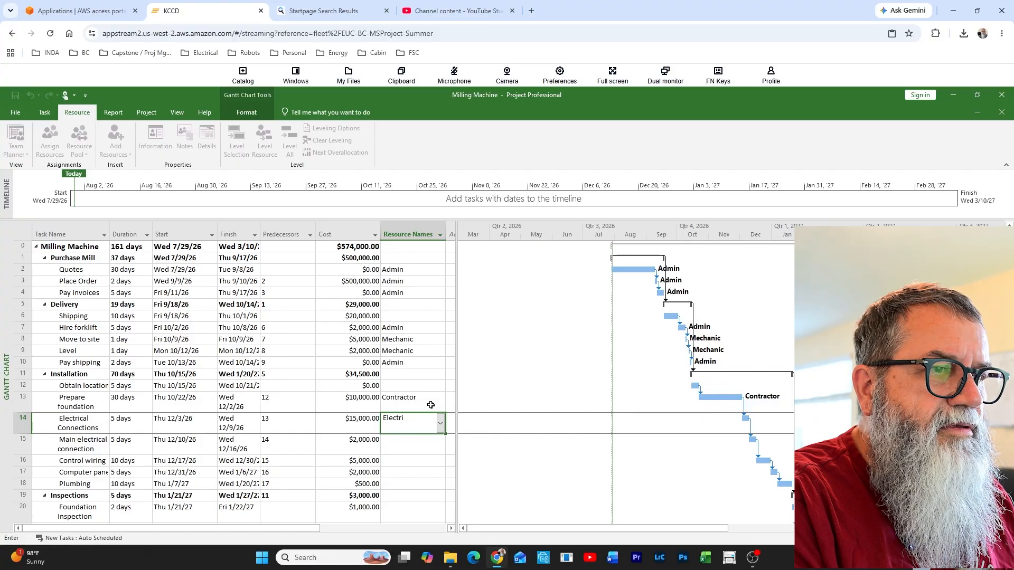
{"action": "type", "text": "an"}
{"action": "key", "text": "Return"}
{"action": "type", "text": "E"}
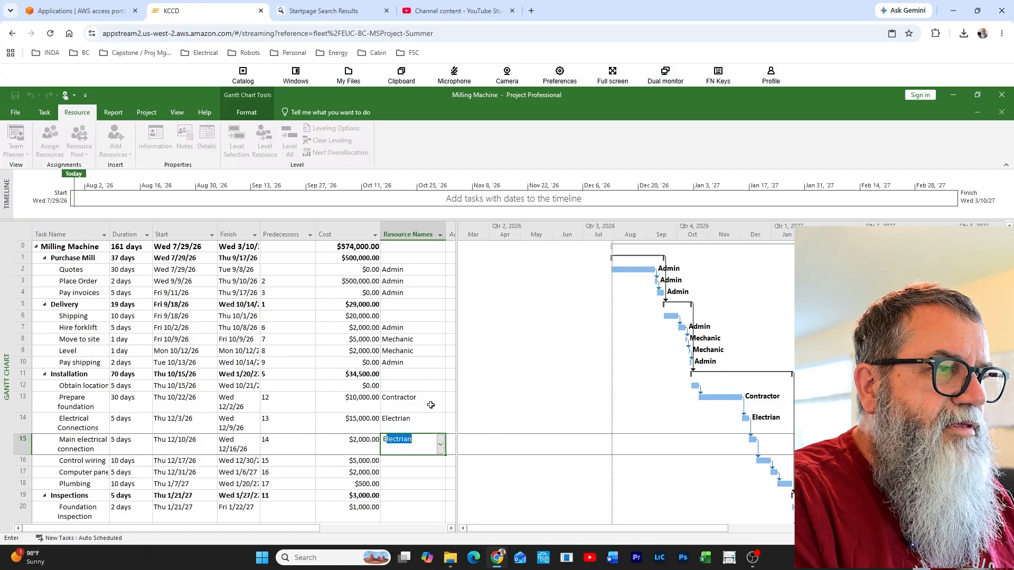
{"action": "key", "text": "Return"}
{"action": "type", "text": "Electrian"}
{"action": "key", "text": "Return"}
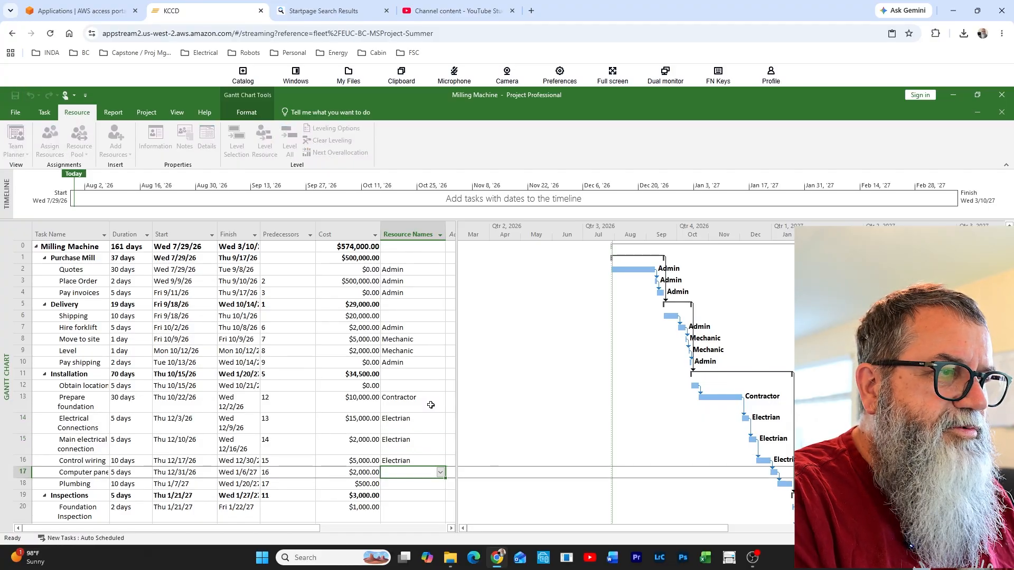
{"action": "type", "text": "Electrian"}
{"action": "key", "text": "Return"}
Assign Plumber as the resource for the Plumbing task
{"action": "type", "text": "P"}
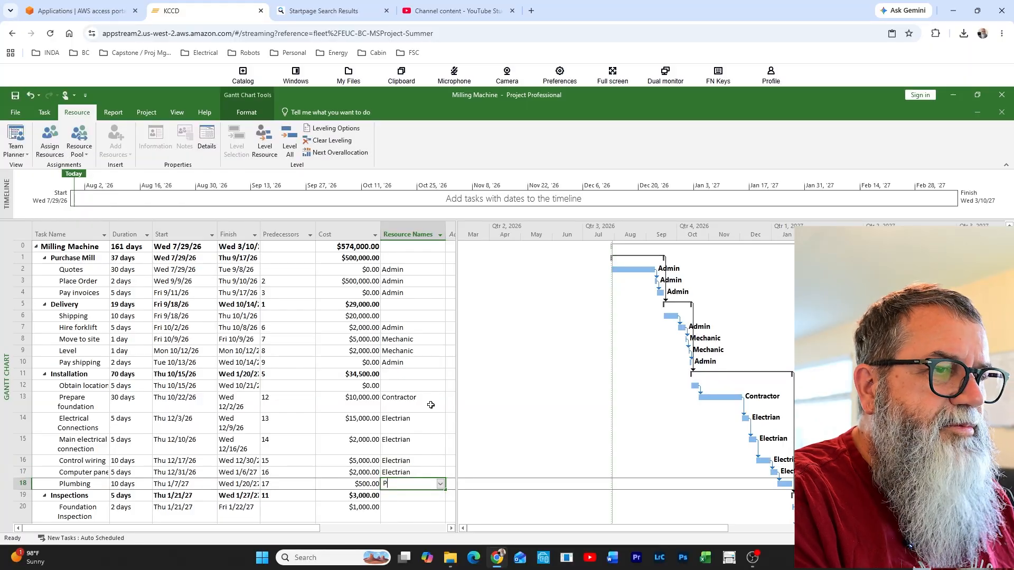
{"action": "type", "text": "lumber"}
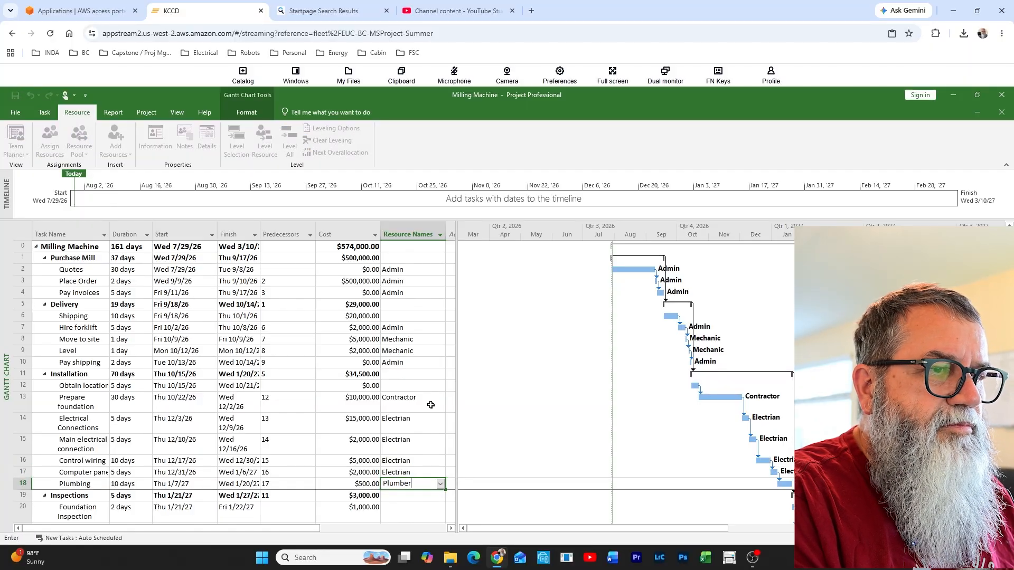
{"action": "key", "text": "Return"}
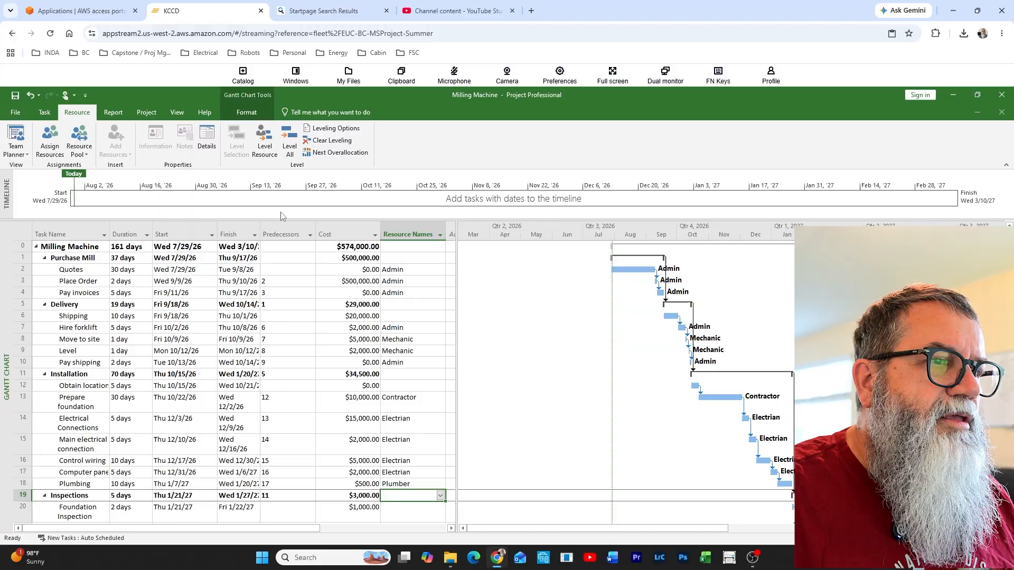
Assign PM to the Foundation Inspection, Electrical inspection and Final inspection tasks
{"action": "scroll", "coordinate": [335, 390], "scroll_direction": "down", "scroll_amount": 4}
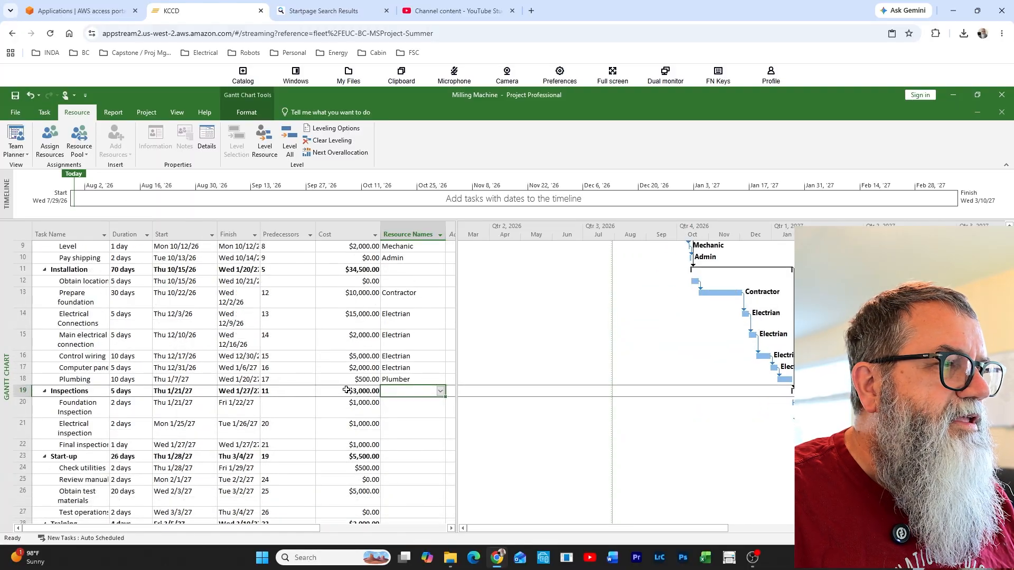
{"action": "scroll", "coordinate": [347, 389], "scroll_direction": "down", "scroll_amount": 1}
{"action": "left_click", "coordinate": [420, 322]}
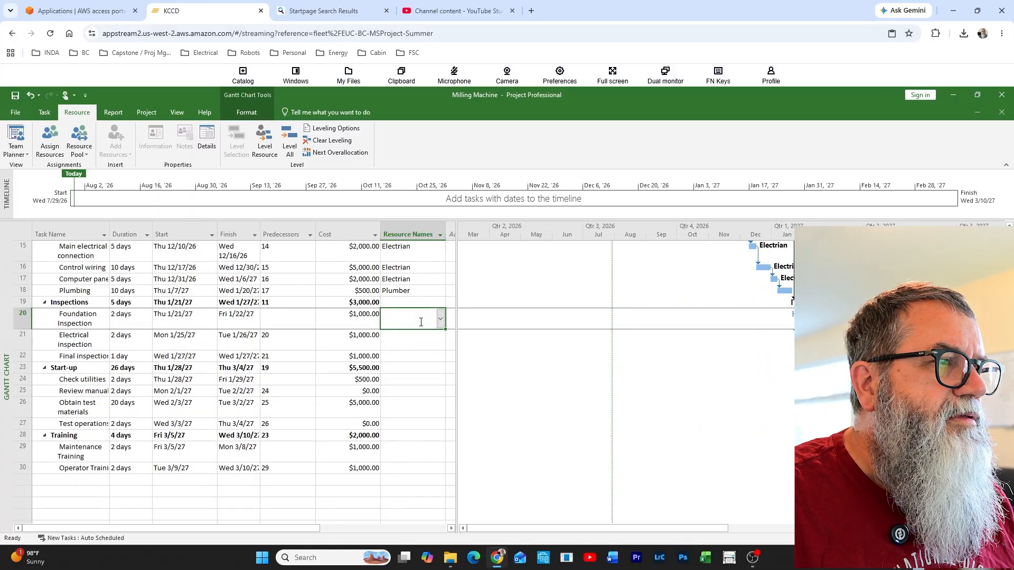
{"action": "type", "text": "PM"}
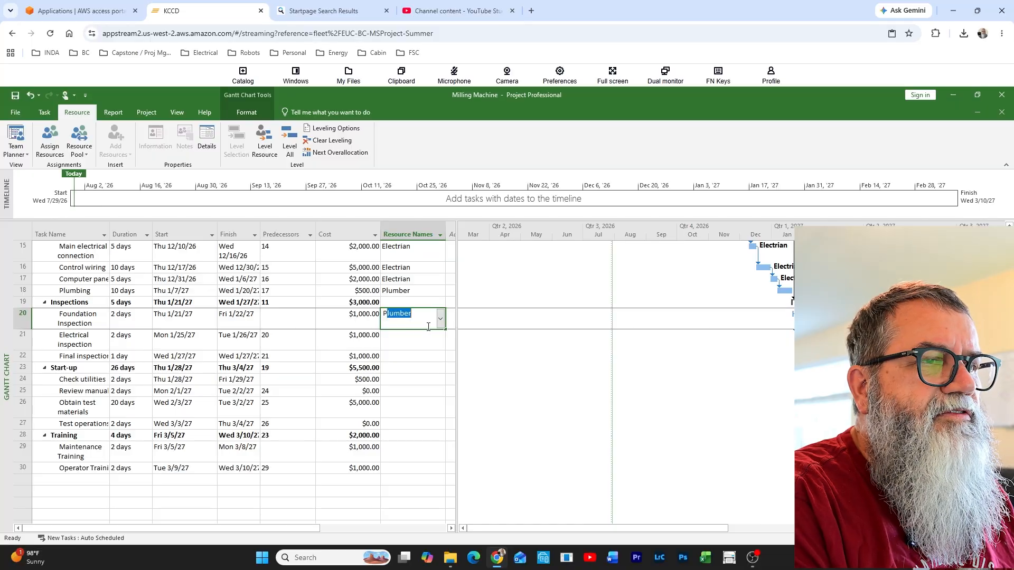
{"action": "key", "text": "Return"}
{"action": "type", "text": "PM"}
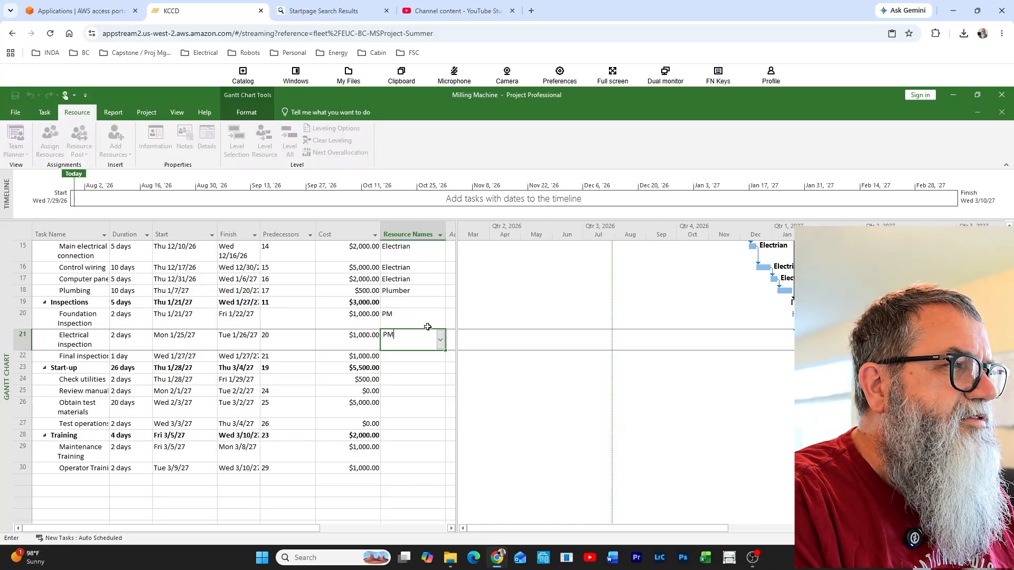
{"action": "key", "text": "Return"}
{"action": "type", "text": "PM"}
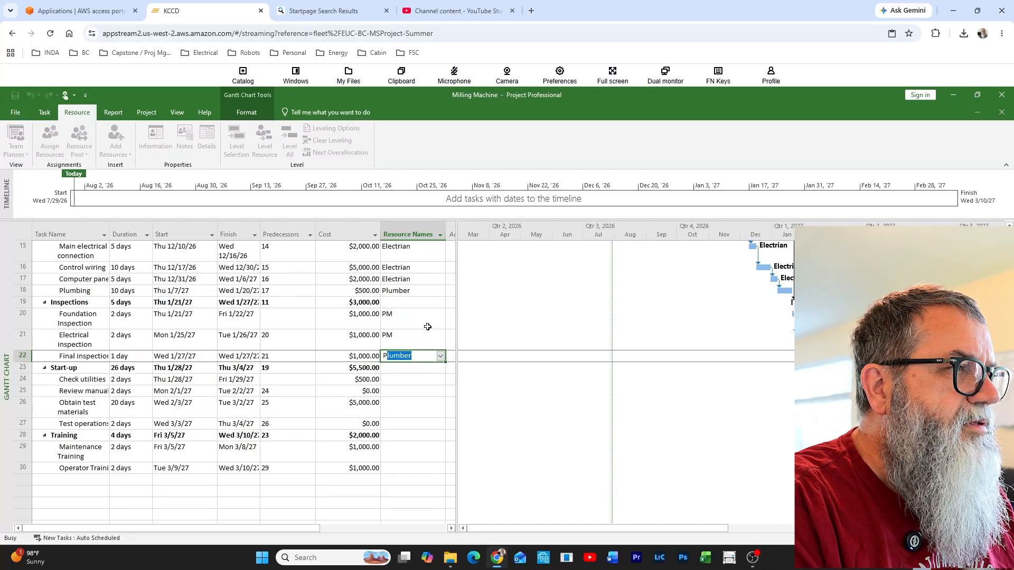
{"action": "key", "text": "Return"}
{"action": "key", "text": "Return"}
Assign PM, Electrian and Mechanic as the resources for the Check utilities task under Start-up
{"action": "type", "text": "PM"}
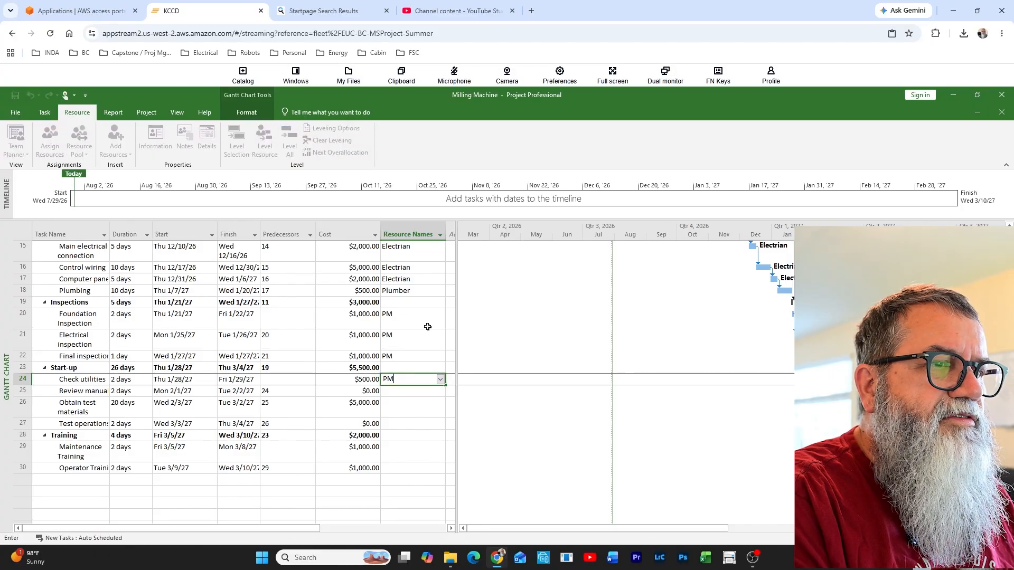
{"action": "type", "text": ",Electrian"}
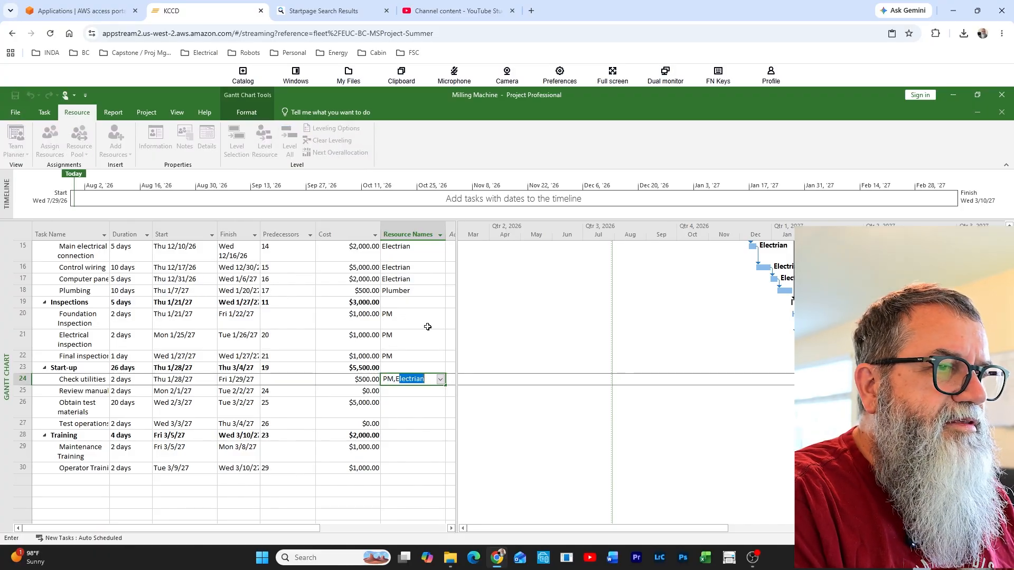
{"action": "key", "text": "Tab"}
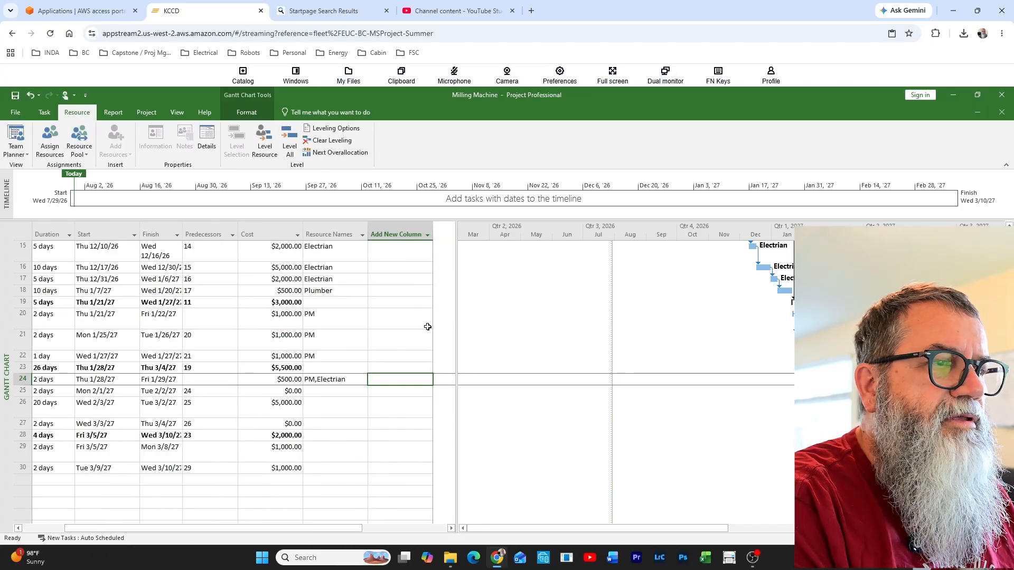
{"action": "left_click", "coordinate": [348, 378]}
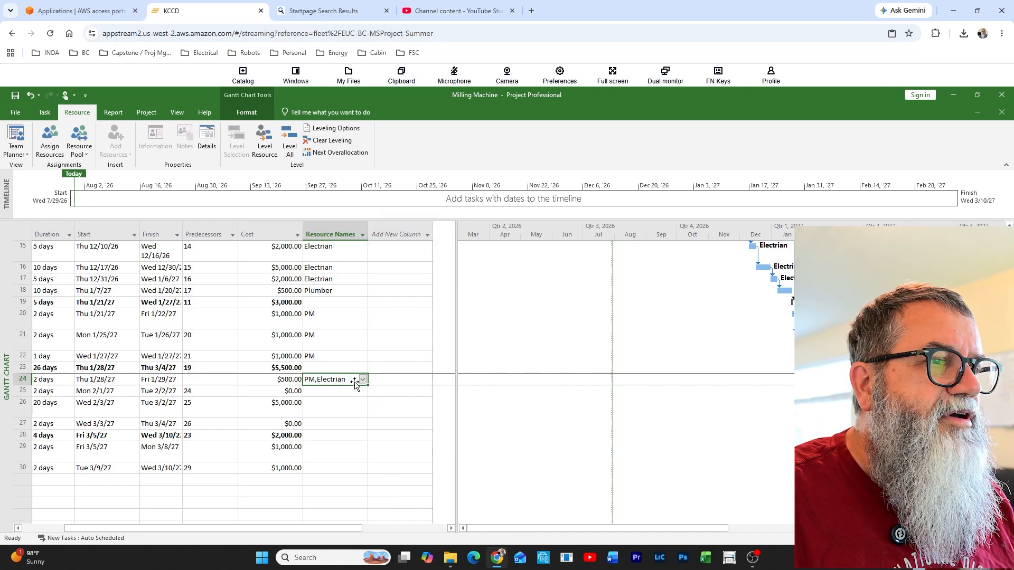
{"action": "left_click", "coordinate": [350, 382]}
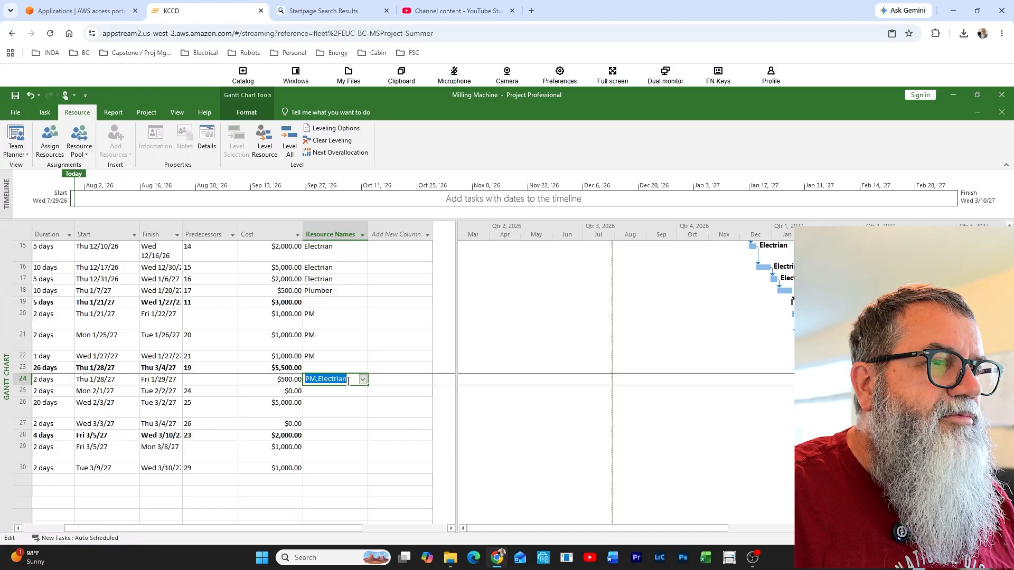
{"action": "left_click", "coordinate": [350, 381]}
{"action": "type", "text": ","}
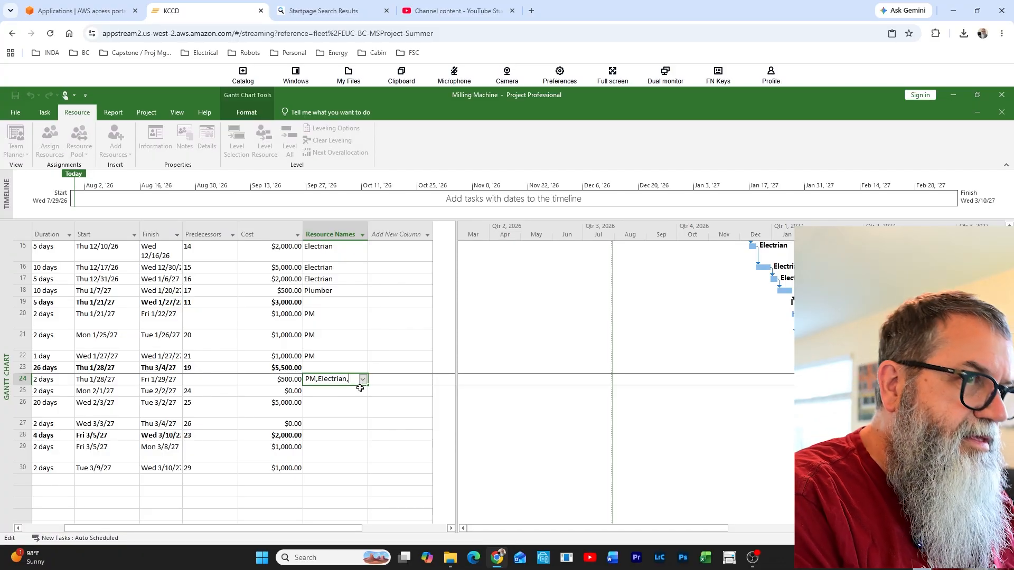
{"action": "type", "text": "Mechanic"}
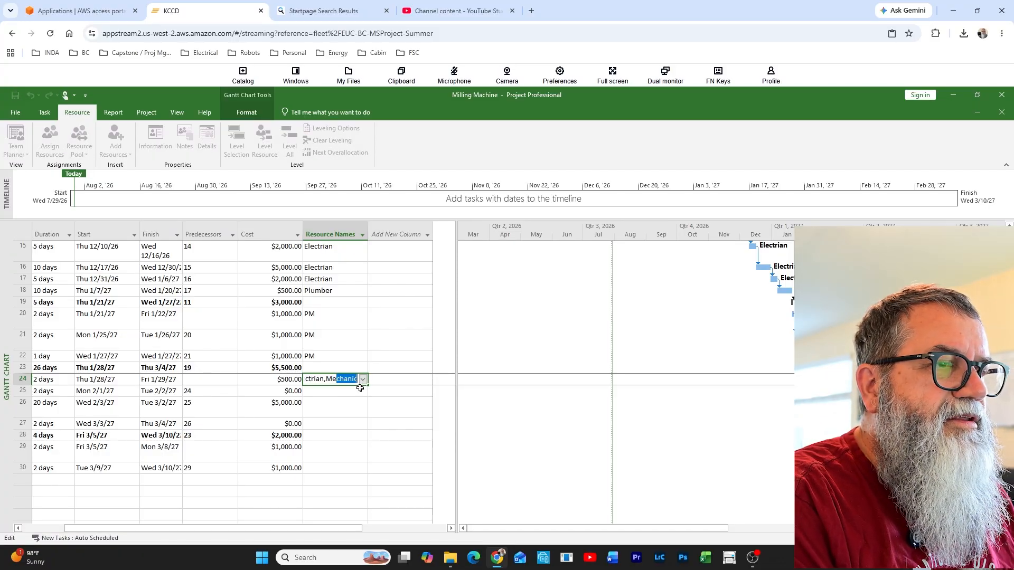
{"action": "key", "text": "Tab"}
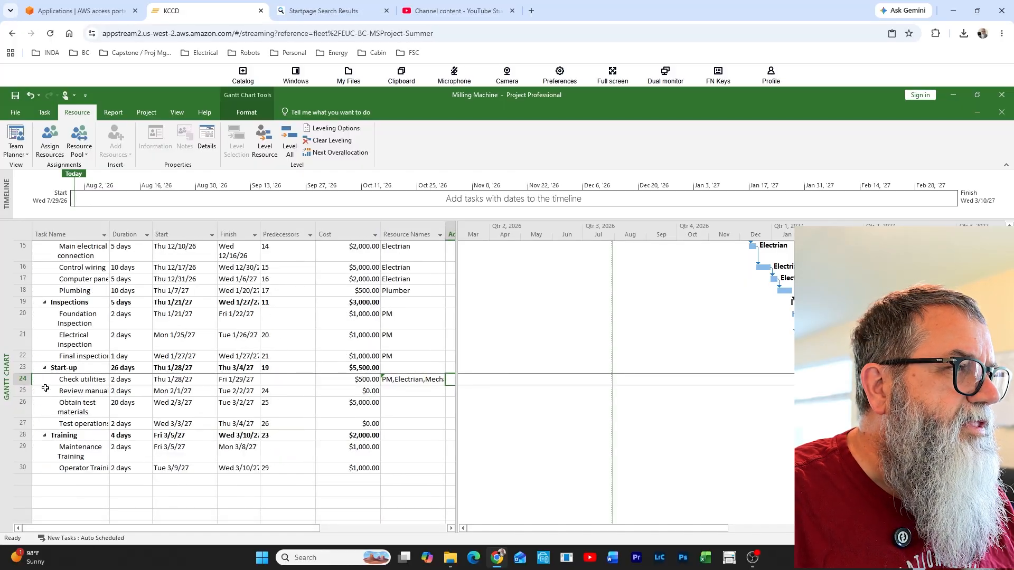
Assign PM as the resource for the Review manual and Obtain test materials tasks
{"action": "left_click", "coordinate": [412, 396]}
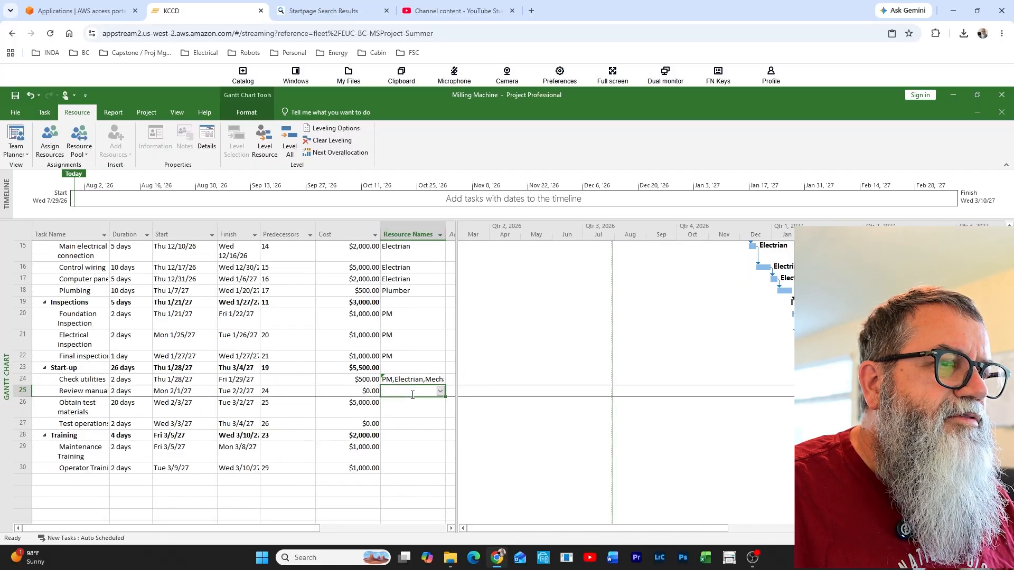
{"action": "type", "text": "PM"}
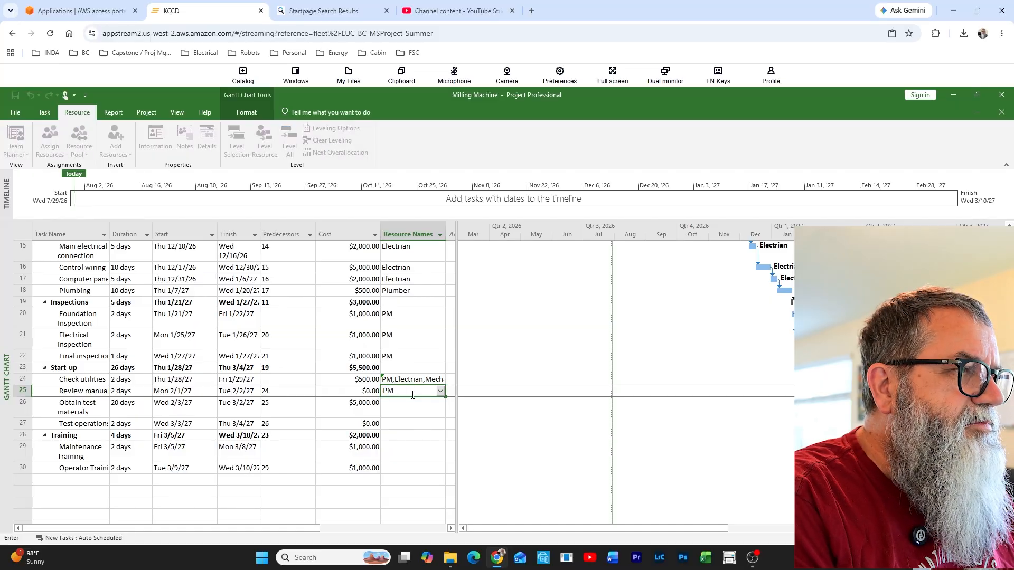
{"action": "key", "text": "Return"}
{"action": "type", "text": "PM"}
{"action": "key", "text": "Return"}
{"action": "key", "text": "Return"}
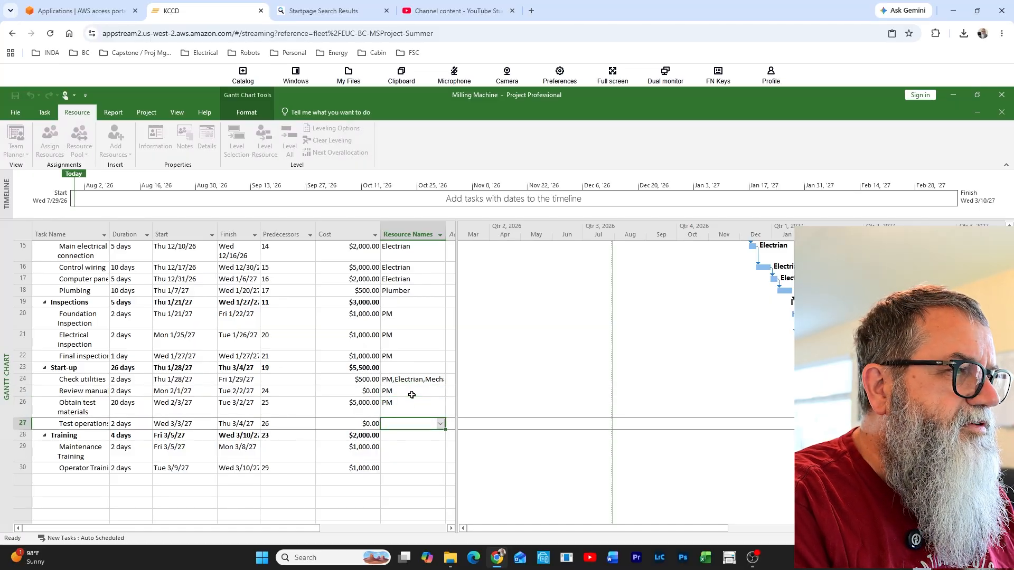
Assign Operator as the resource for the Test operations task under Start-up
{"action": "key", "text": "Up"}
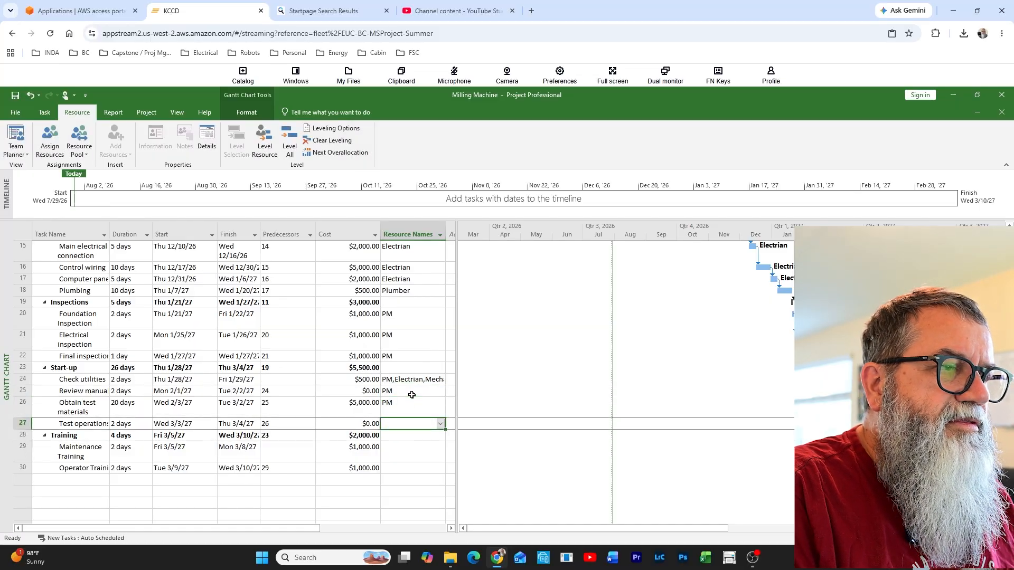
{"action": "type", "text": "Op"}
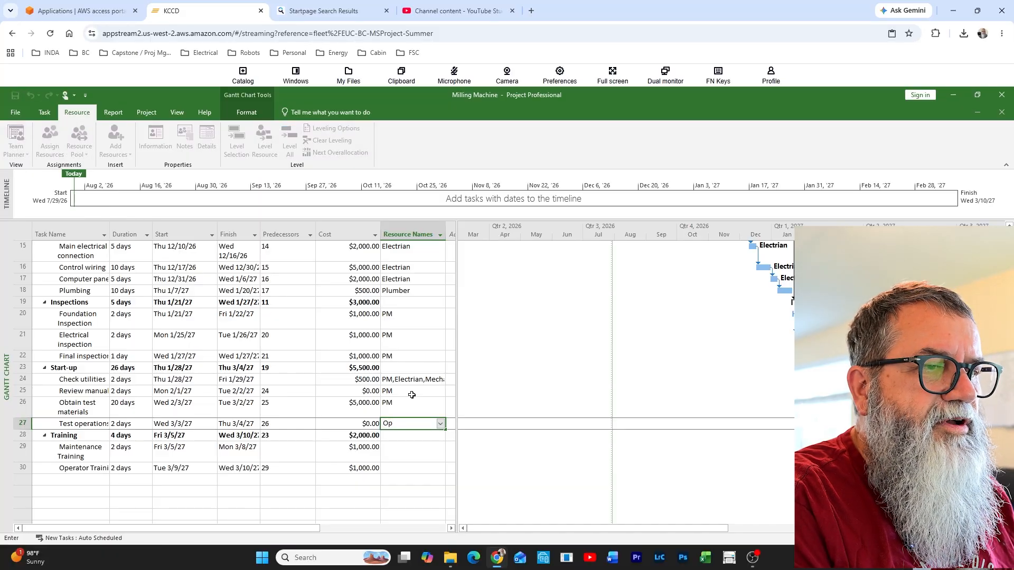
{"action": "key", "text": "Return"}
{"action": "key", "text": "Return"}
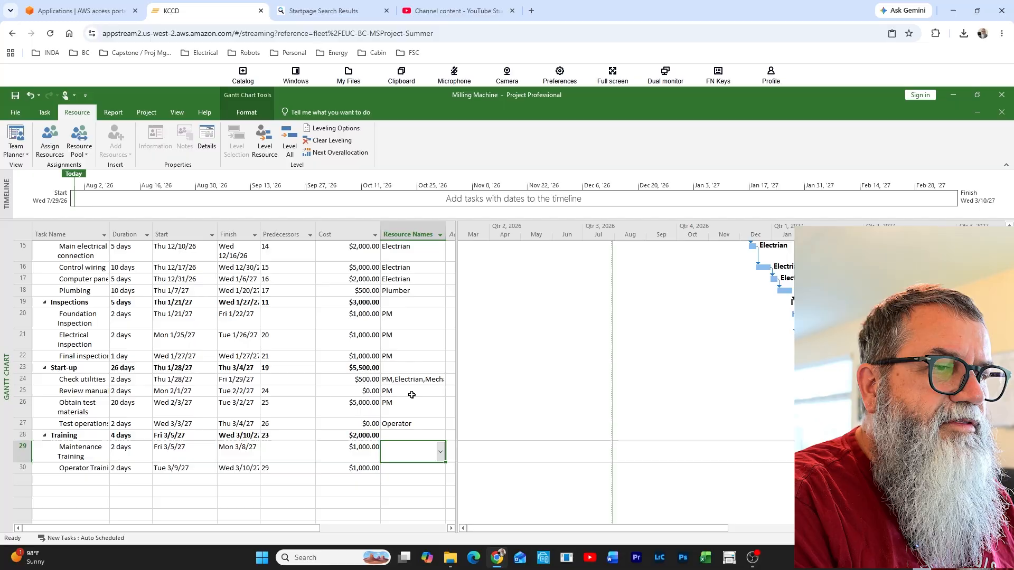
Assign Electrian, Mechanic and Plumber as the resources for the Maintenance Training task
{"action": "type", "text": "Electrian"}
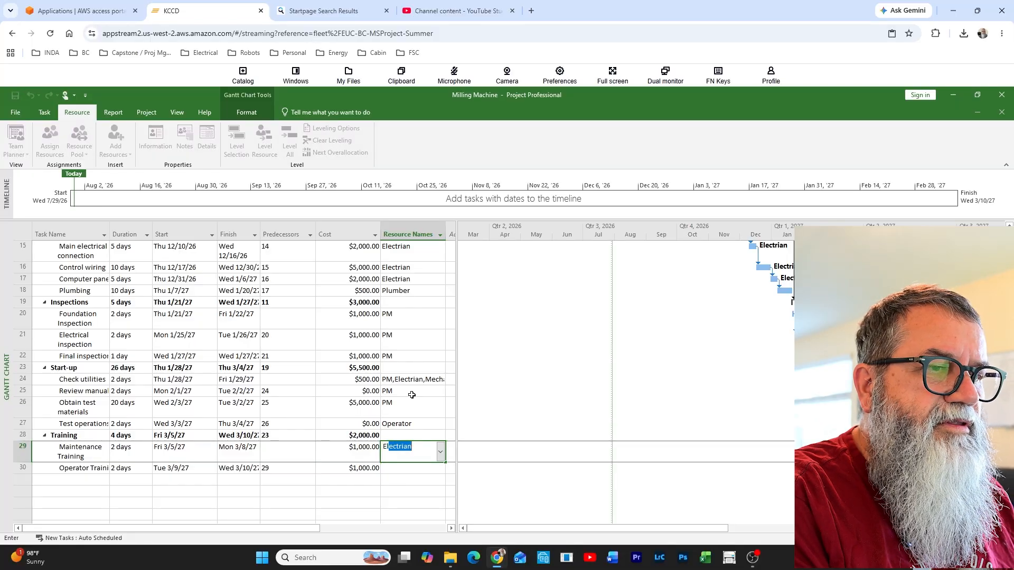
{"action": "left_click", "coordinate": [428, 449]}
{"action": "type", "text": ","}
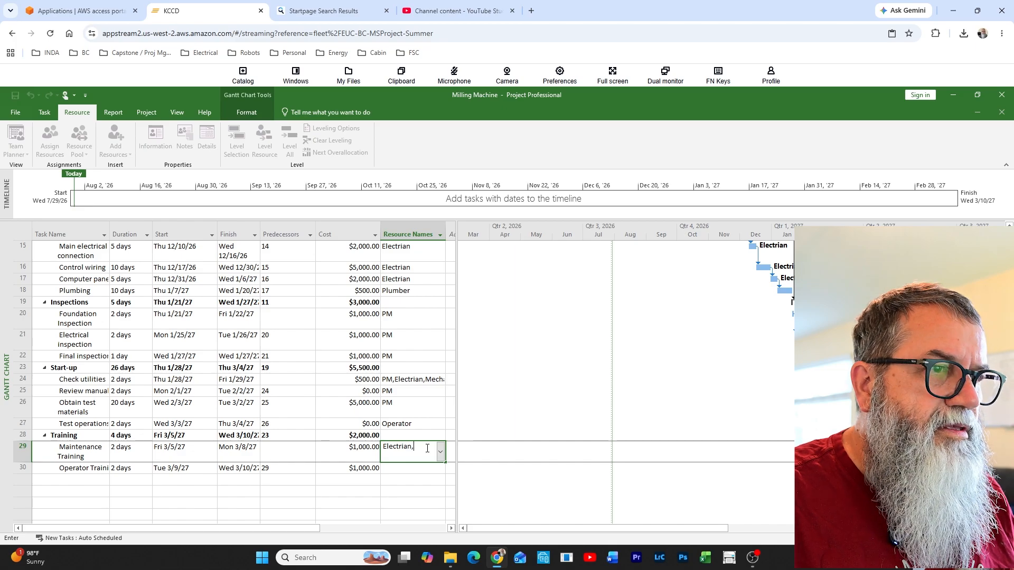
{"action": "type", "text": "Mechanic"}
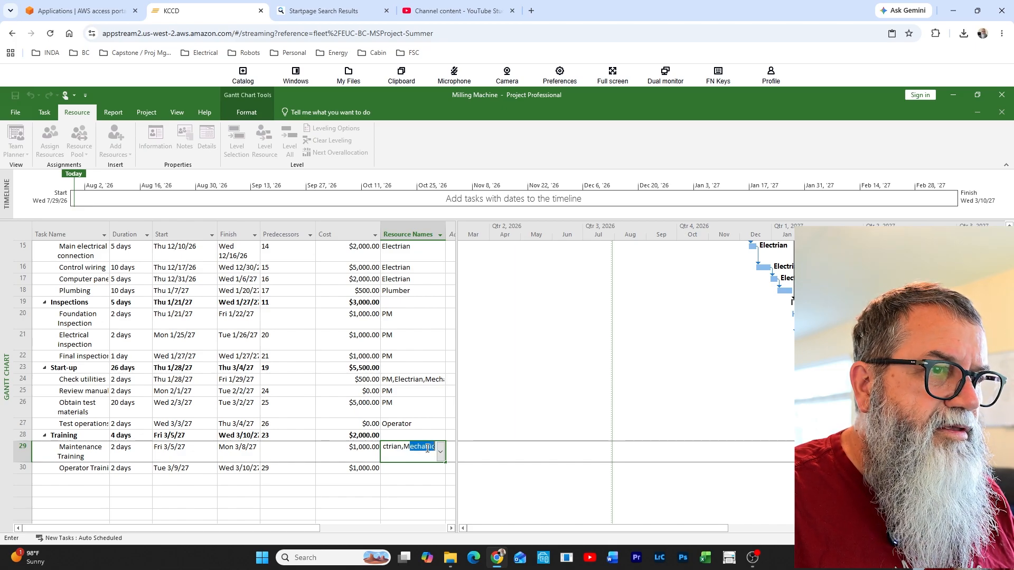
{"action": "left_click", "coordinate": [434, 447]}
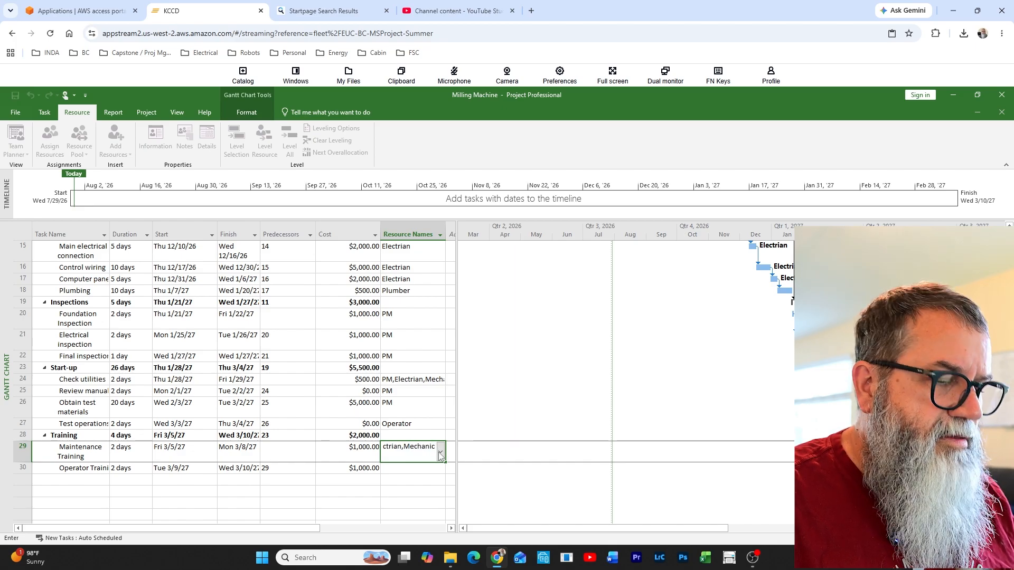
{"action": "type", "text": ","}
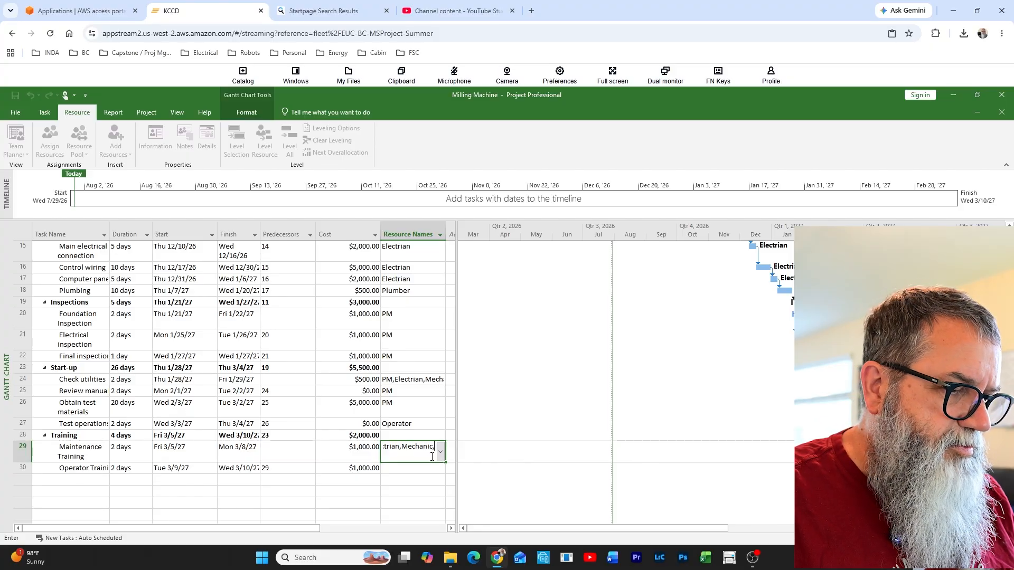
{"action": "type", "text": "Plumber"}
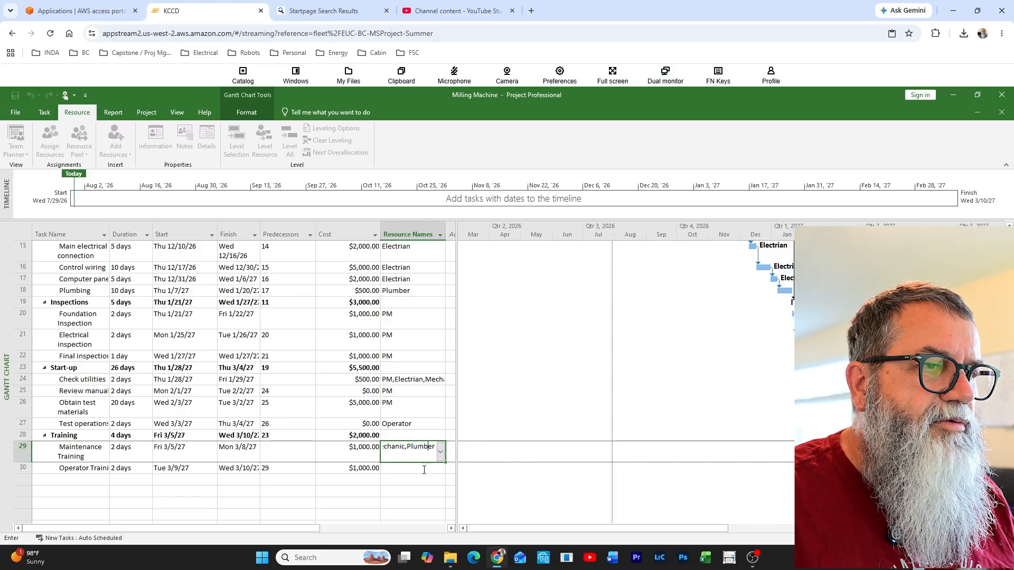
Assign Operator as the resource for the Operator Training task
{"action": "left_click", "coordinate": [420, 469]}
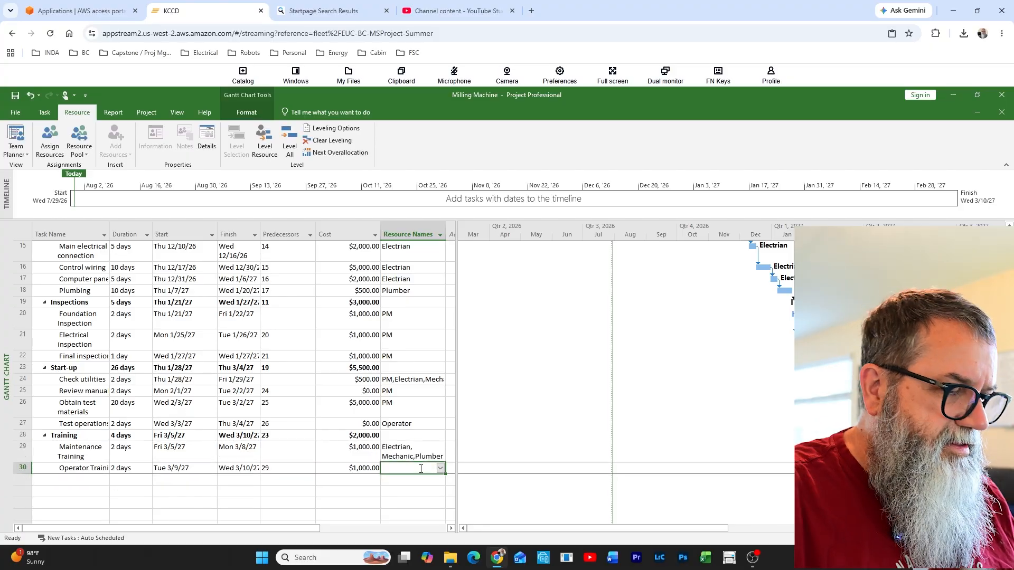
{"action": "type", "text": "O"}
{"action": "key", "text": "Return"}
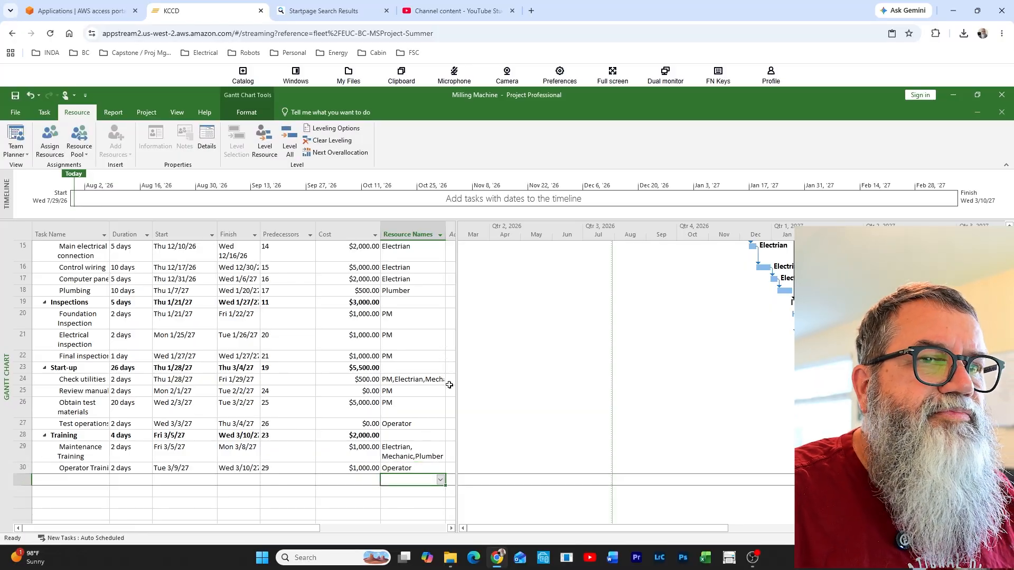
Set the baseline named Baseline for the entire Milling Machine project
{"action": "scroll", "coordinate": [420, 399], "scroll_direction": "up", "scroll_amount": 5}
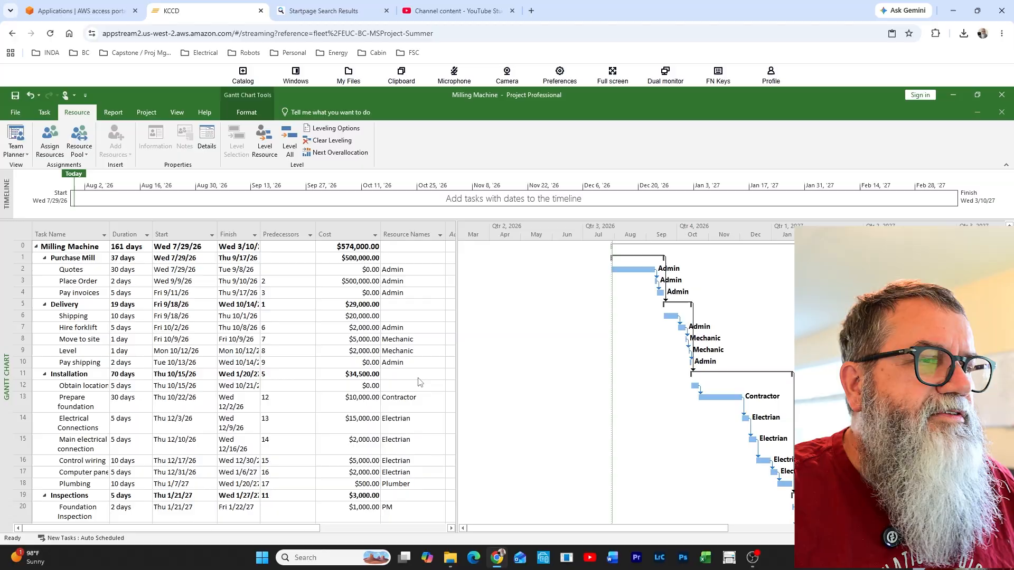
{"action": "left_click", "coordinate": [400, 282]}
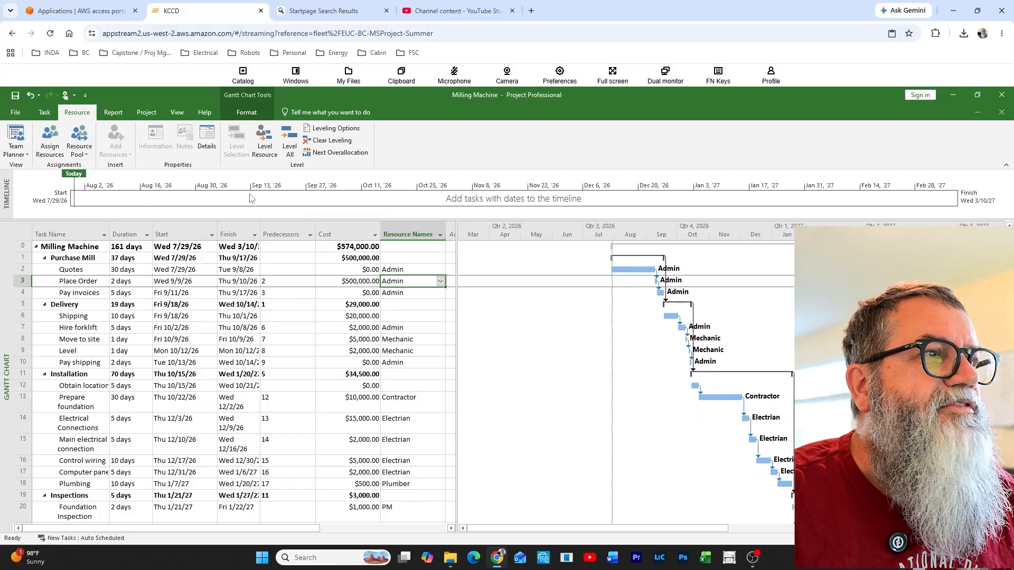
{"action": "left_click", "coordinate": [151, 115]}
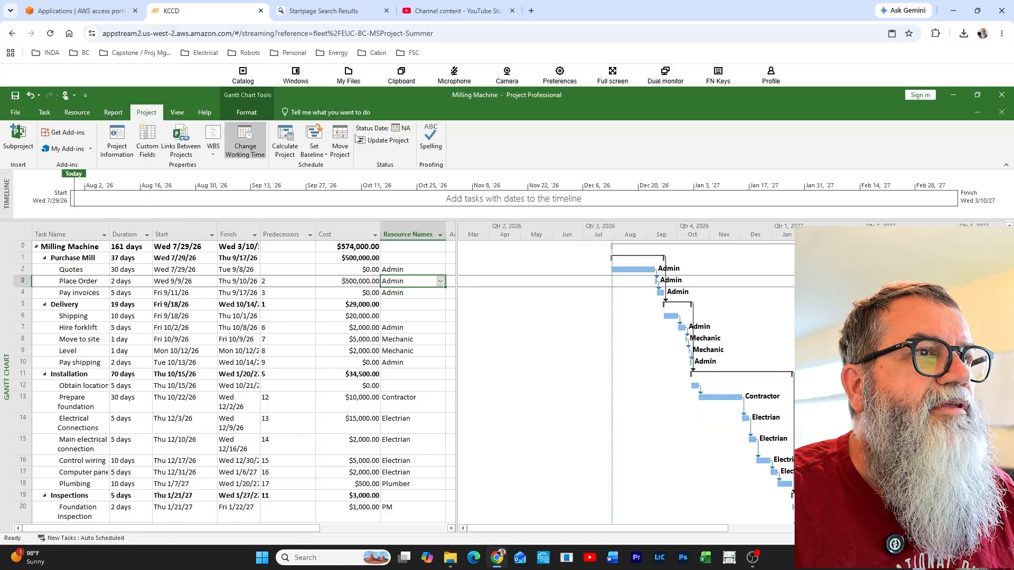
{"action": "left_click", "coordinate": [319, 134]}
{"action": "left_click", "coordinate": [330, 167]}
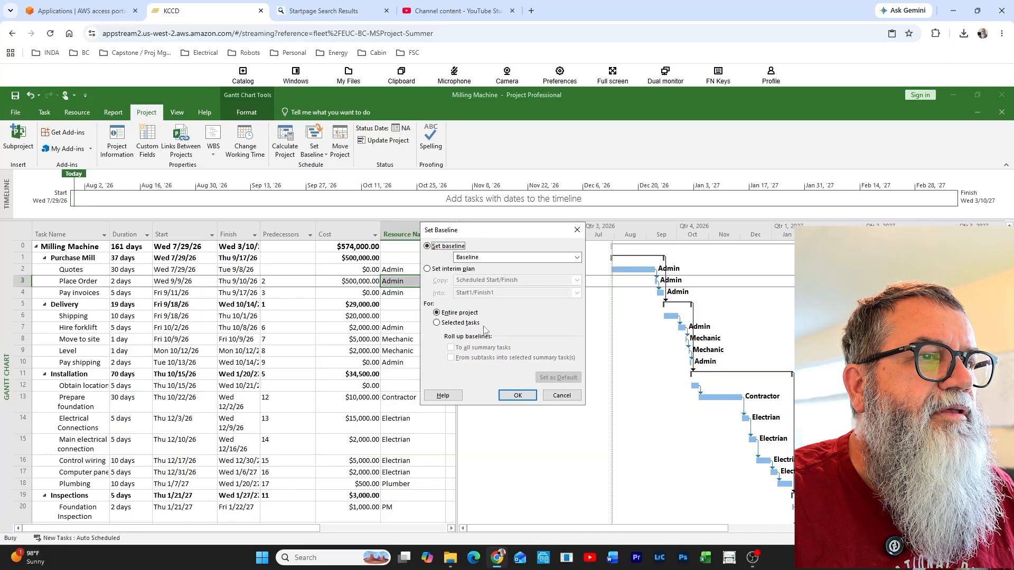
{"action": "left_click", "coordinate": [518, 396]}
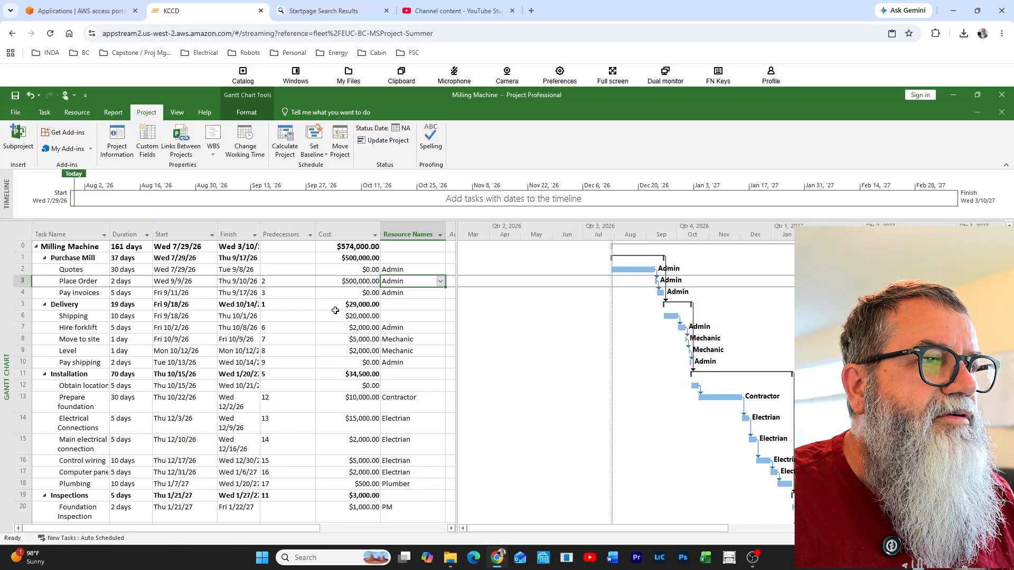
Check the project's total cost and the Mechanic's resource cost in the Move to site task information
{"action": "left_click", "coordinate": [358, 248]}
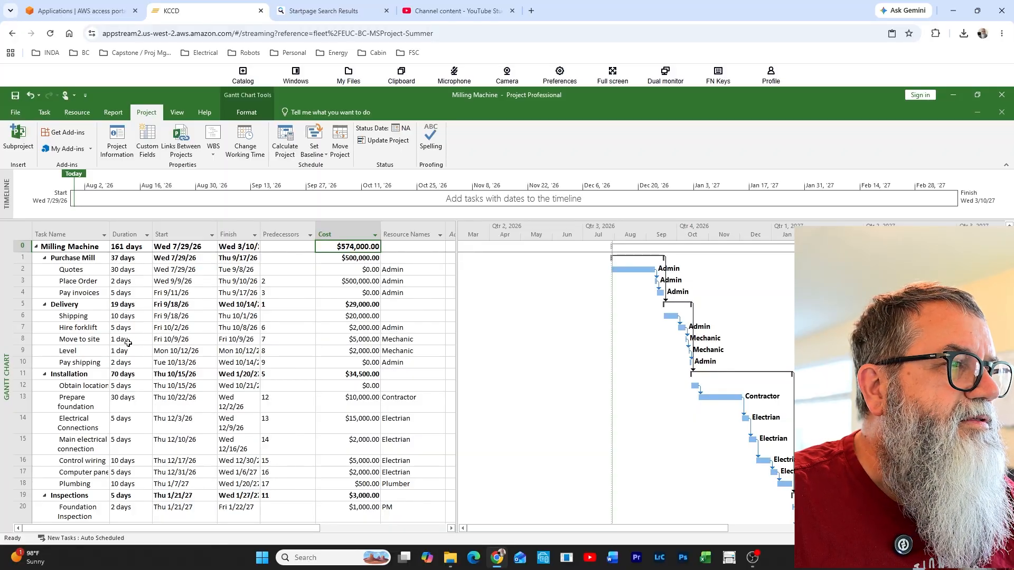
{"action": "double_click", "coordinate": [97, 339]}
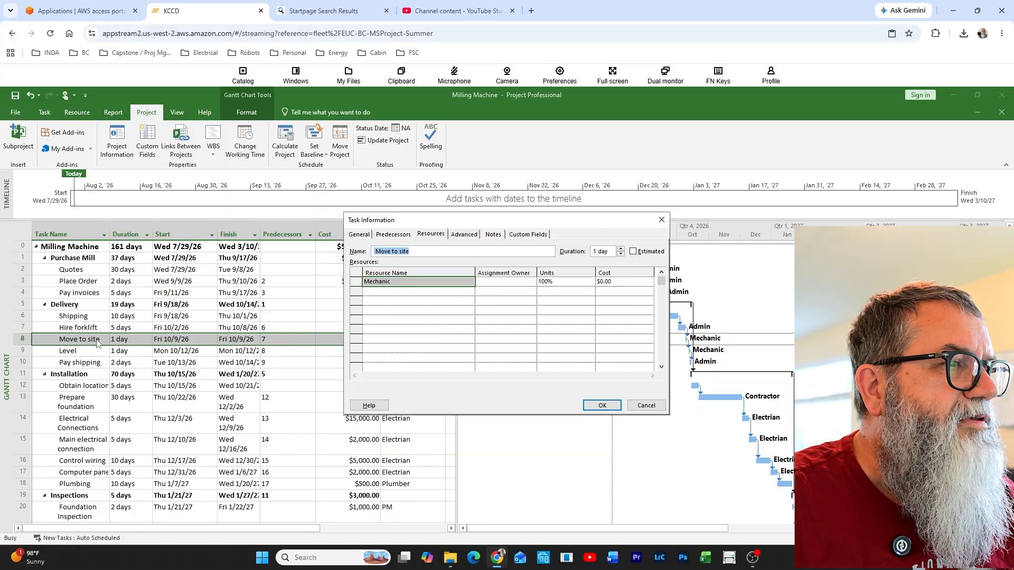
{"action": "left_click", "coordinate": [430, 237]}
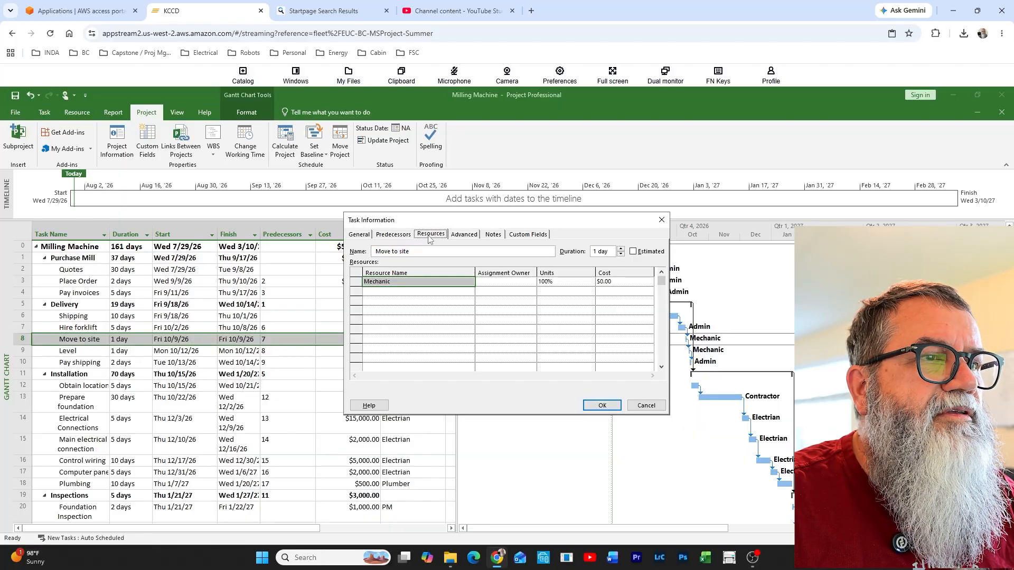
{"action": "left_click", "coordinate": [619, 282]}
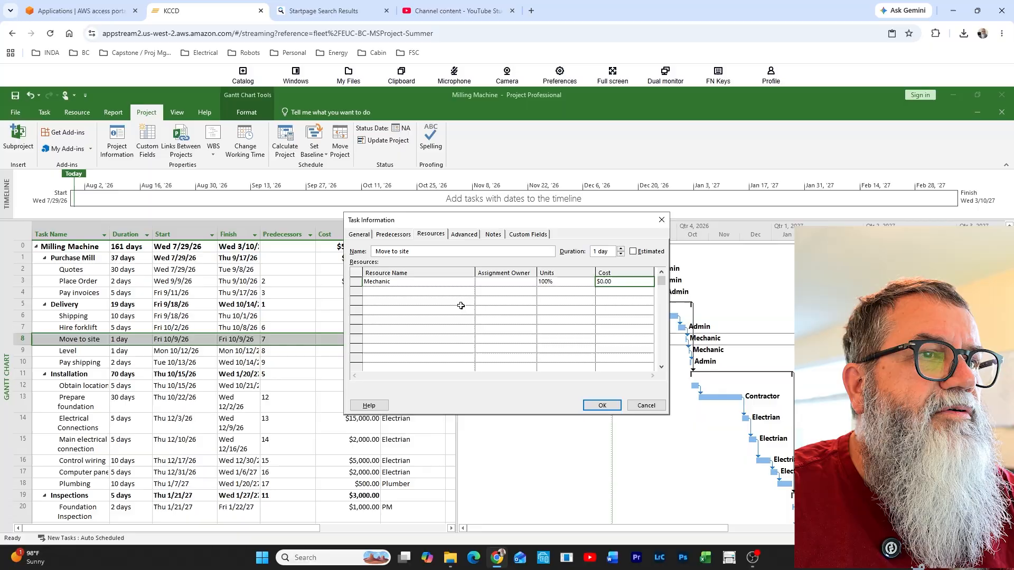
{"action": "left_click", "coordinate": [645, 409]}
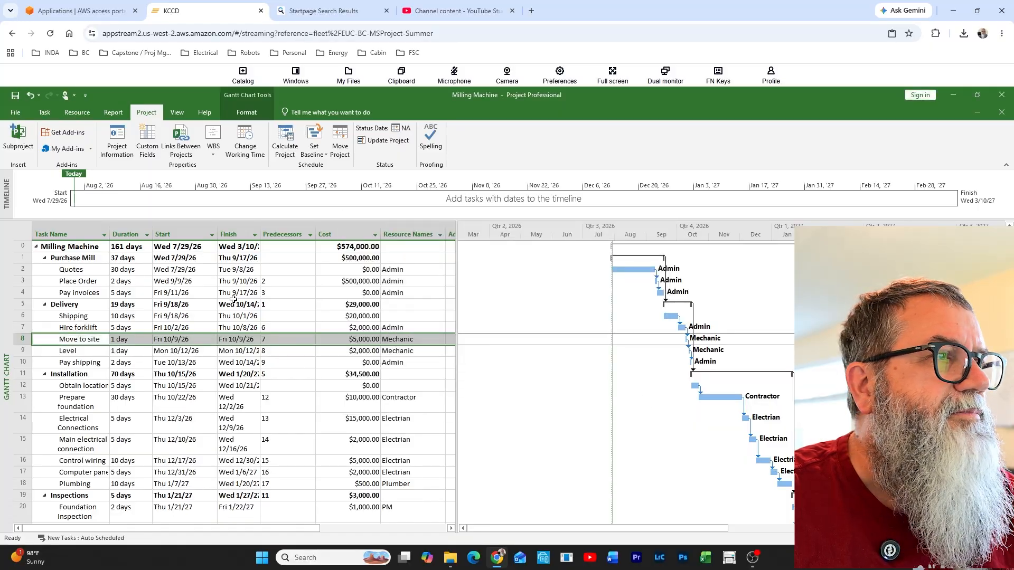
Set the Mechanic's standard rate to $120.00/h in the resource details, and close the details pane
{"action": "left_click", "coordinate": [81, 115]}
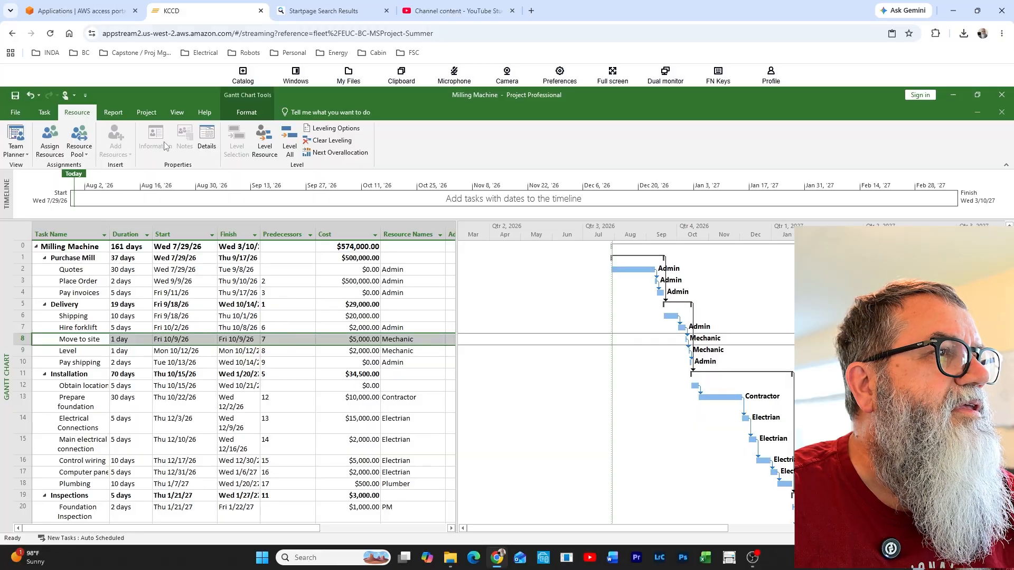
{"action": "left_click", "coordinate": [212, 137]}
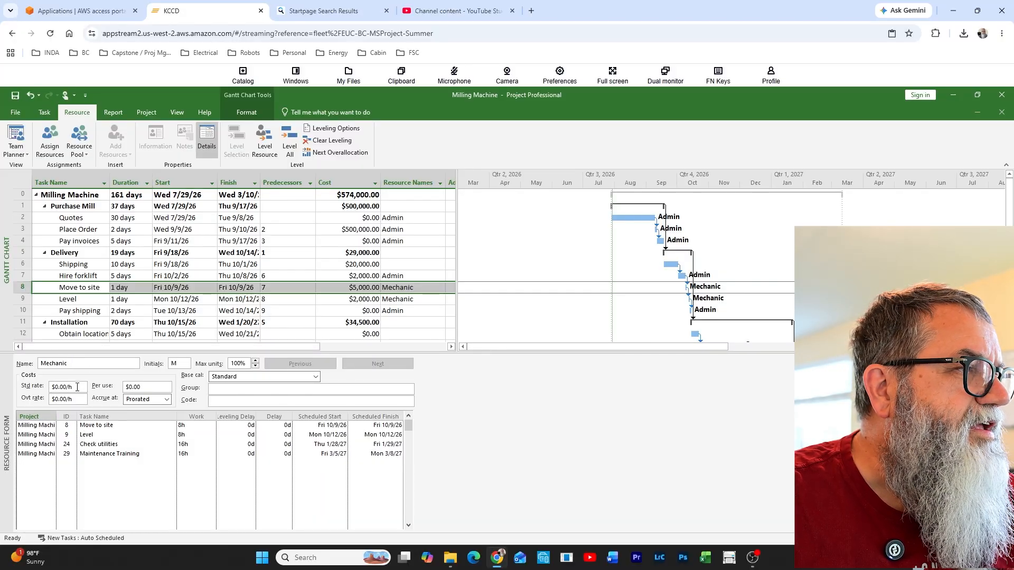
{"action": "left_click_drag", "start_coordinate": [77, 388], "coordinate": [51, 390]}
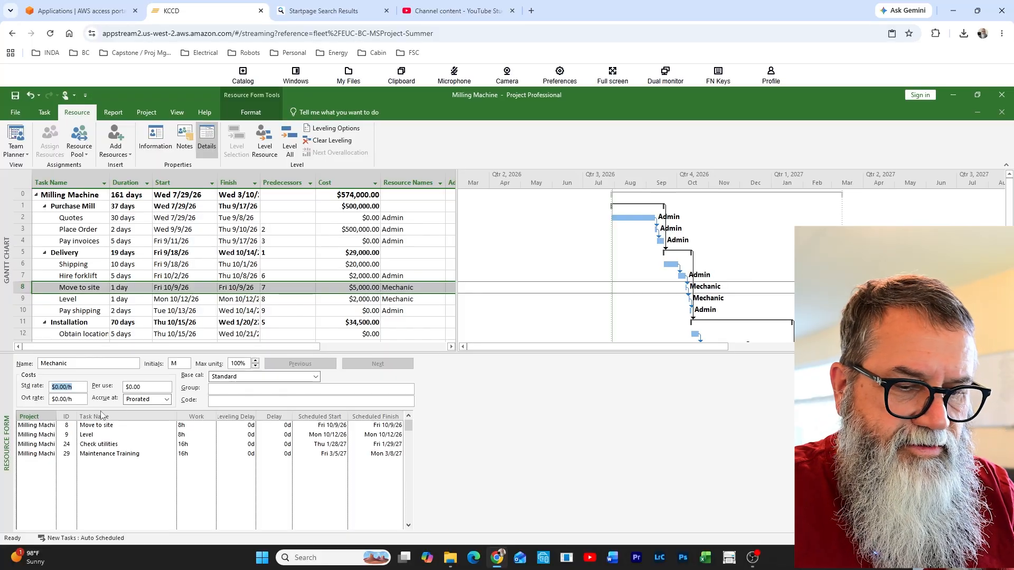
{"action": "type", "text": "120"}
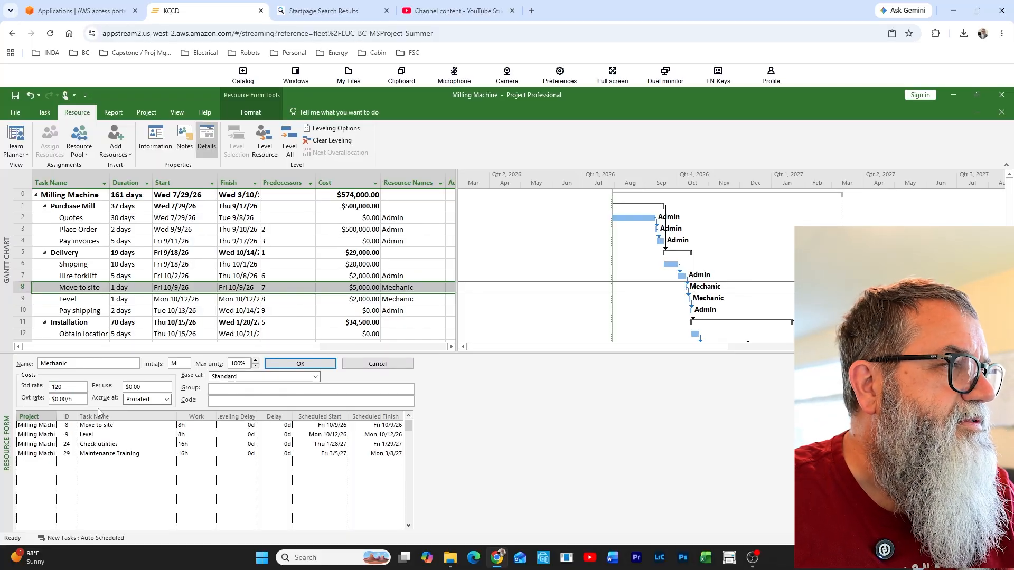
{"action": "key", "text": "Return"}
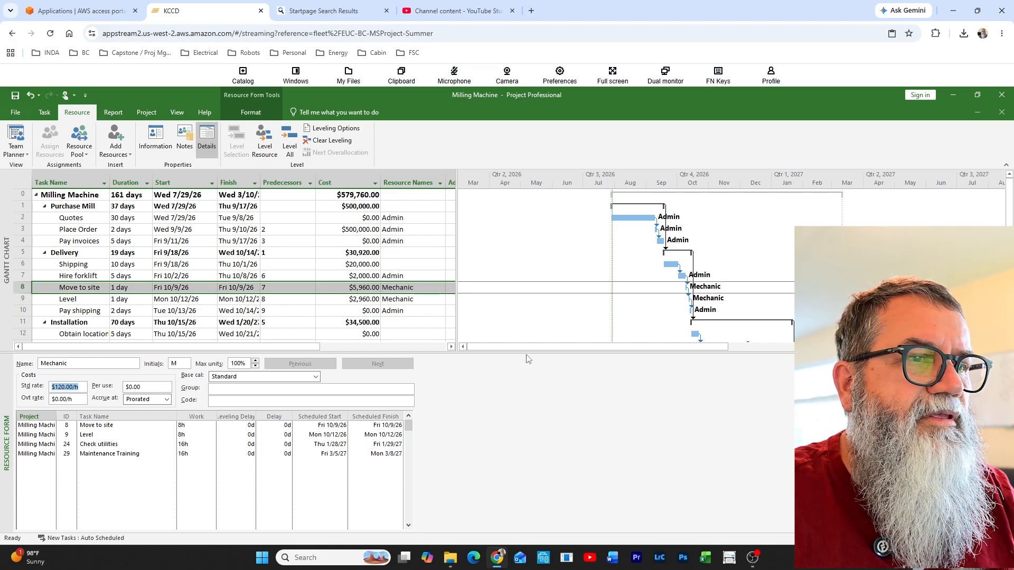
{"action": "left_click_drag", "start_coordinate": [524, 354], "coordinate": [524, 356]}
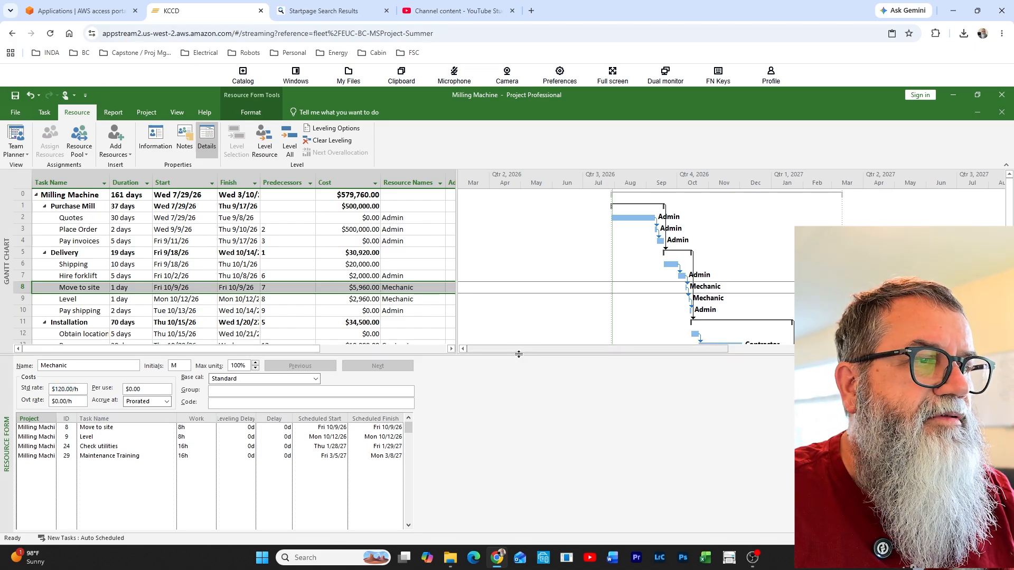
{"action": "double_click", "coordinate": [493, 353]}
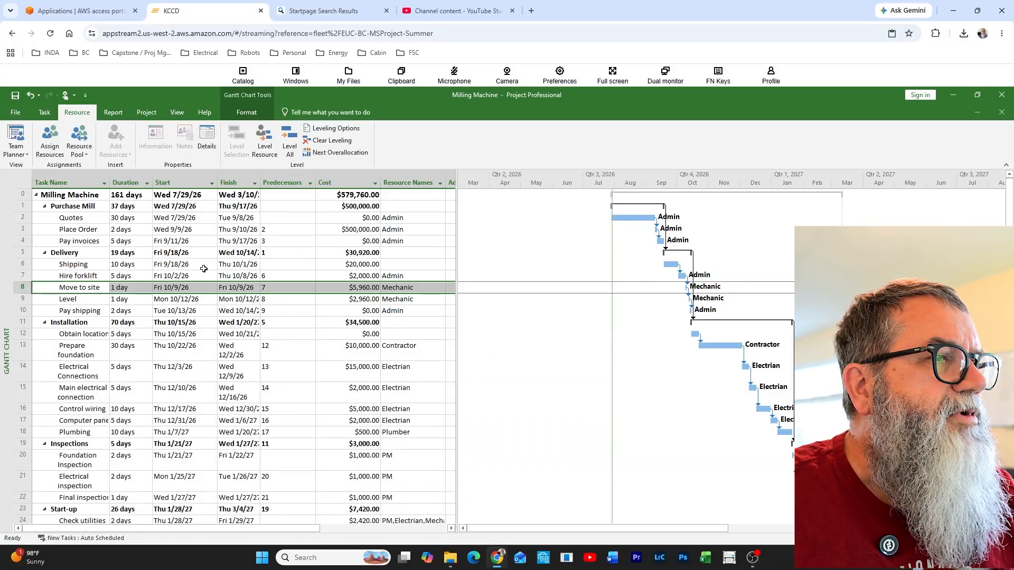
Set the Mechanic's assignment units on the Move to site task to 400%
{"action": "left_click", "coordinate": [352, 196]}
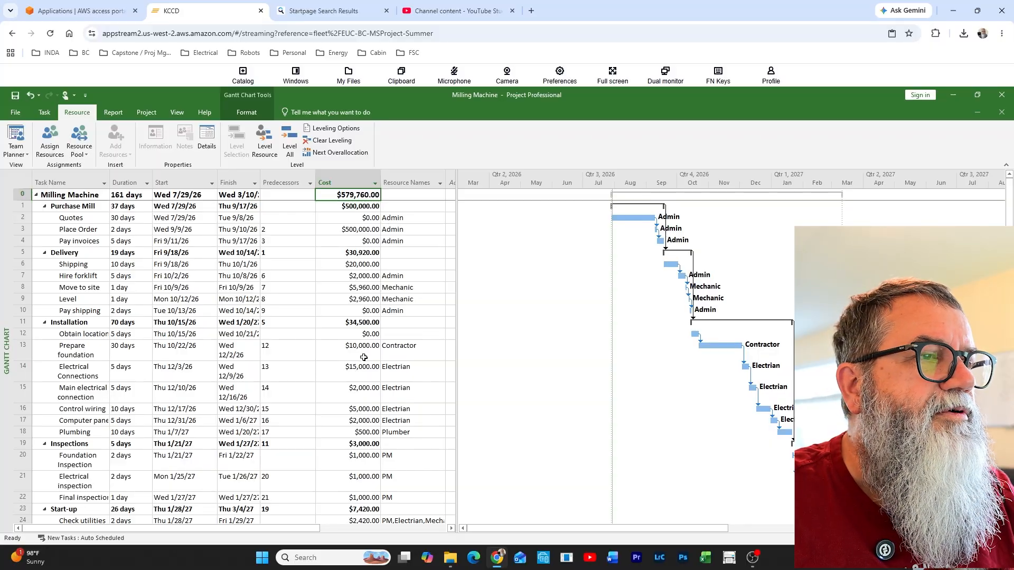
{"action": "double_click", "coordinate": [285, 288]}
{"action": "left_click", "coordinate": [783, 452]}
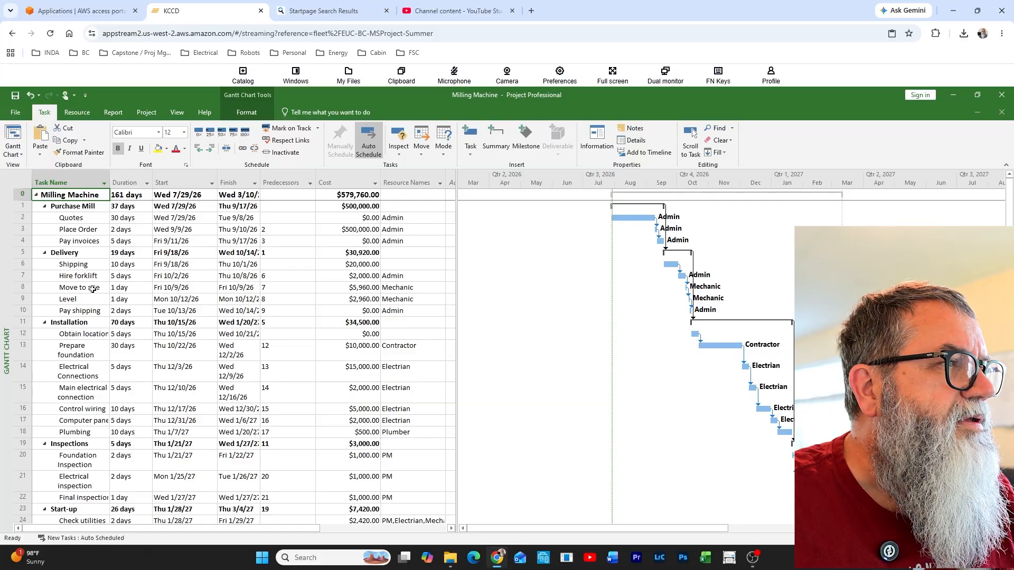
{"action": "left_click", "coordinate": [125, 288]}
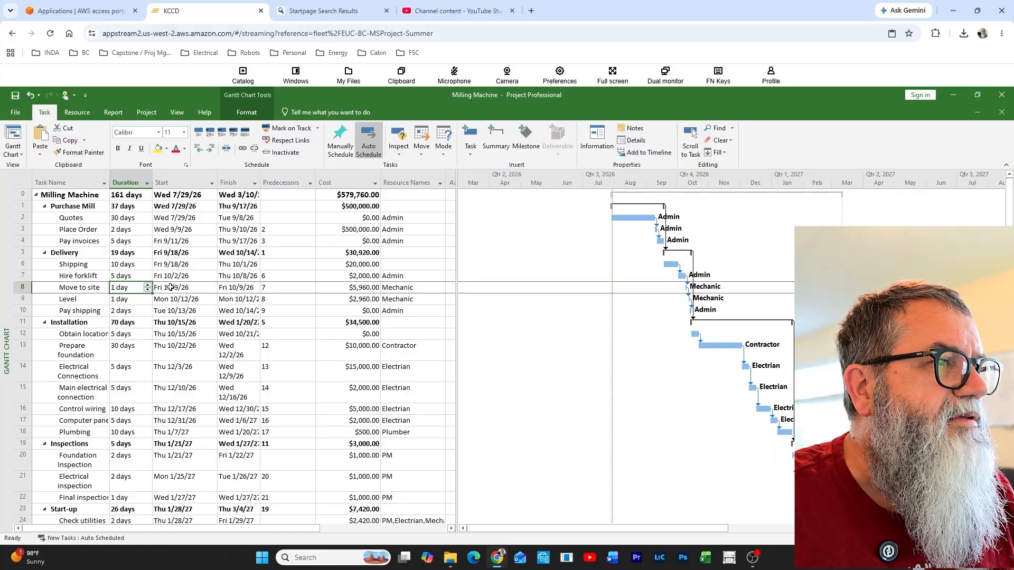
{"action": "double_click", "coordinate": [304, 289]}
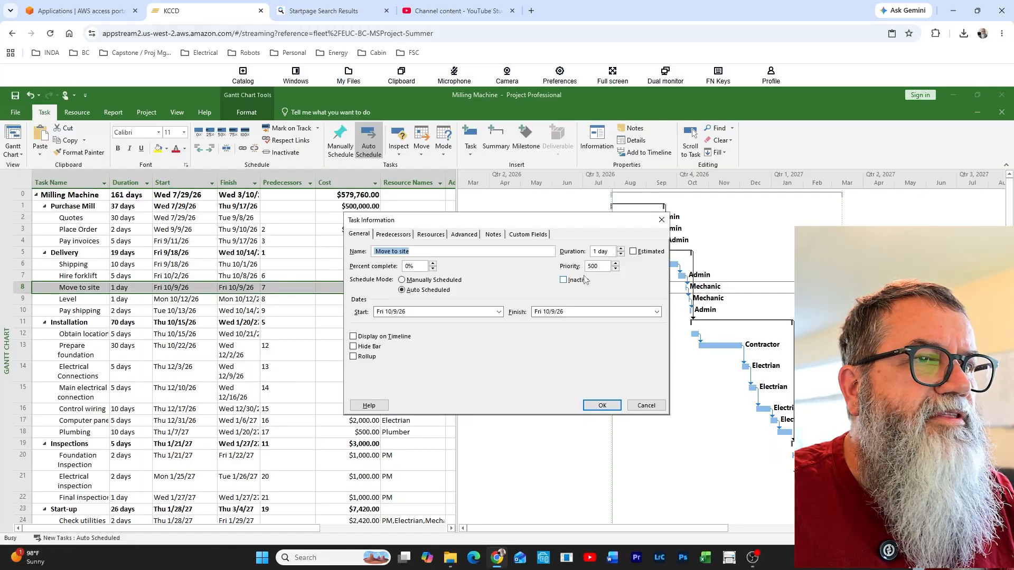
{"action": "left_click", "coordinate": [428, 234]}
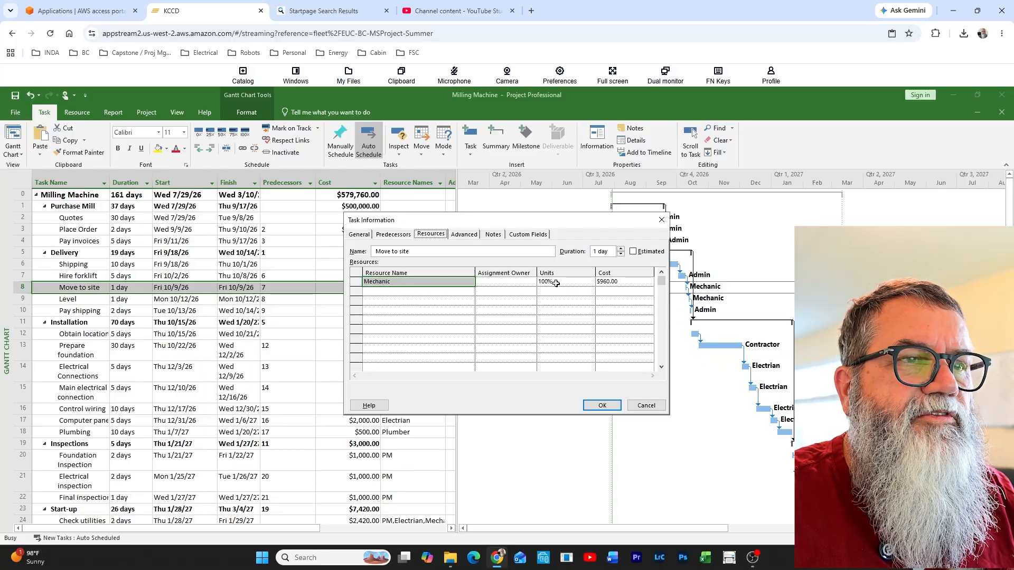
{"action": "left_click", "coordinate": [560, 283]}
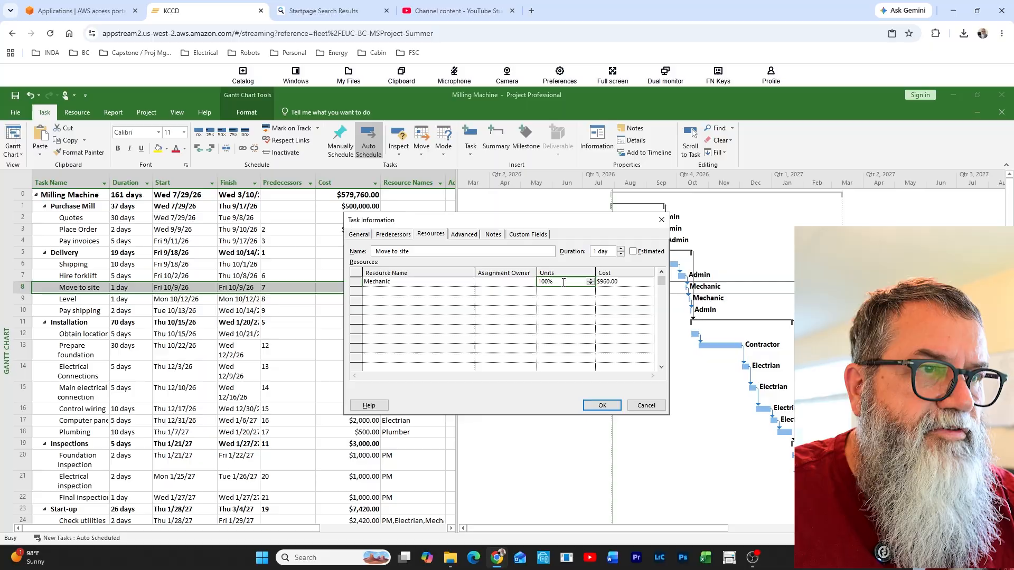
{"action": "type", "text": "400"}
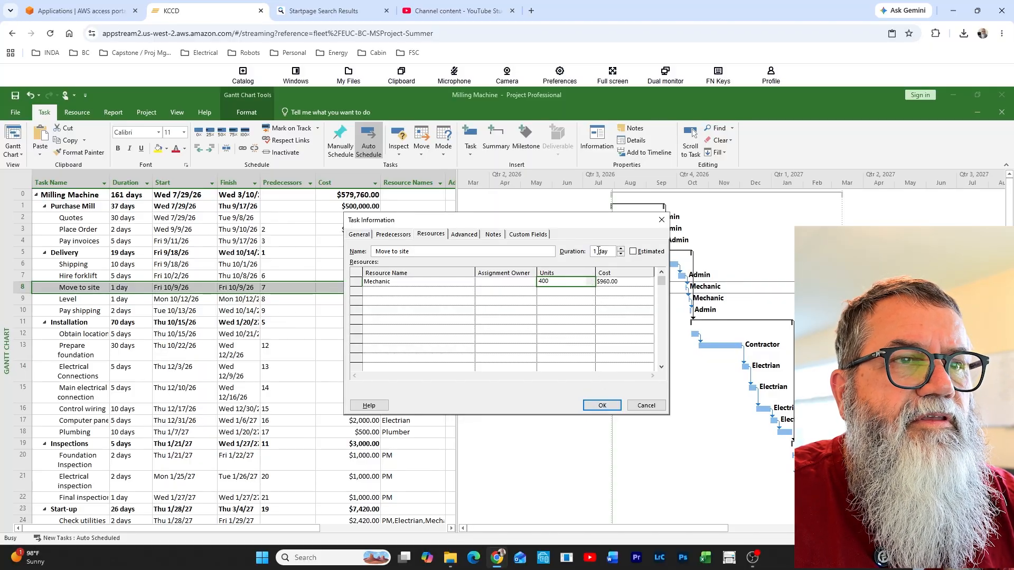
{"action": "left_click", "coordinate": [607, 410]}
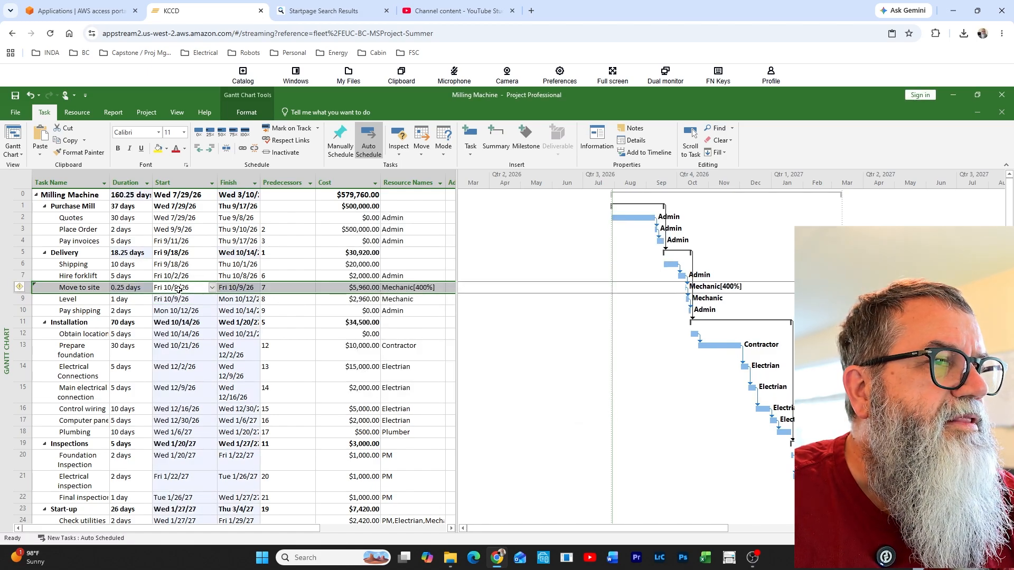
Restore the Mechanic's assignment units on the Move to site task to 100%
{"action": "left_click", "coordinate": [131, 288]}
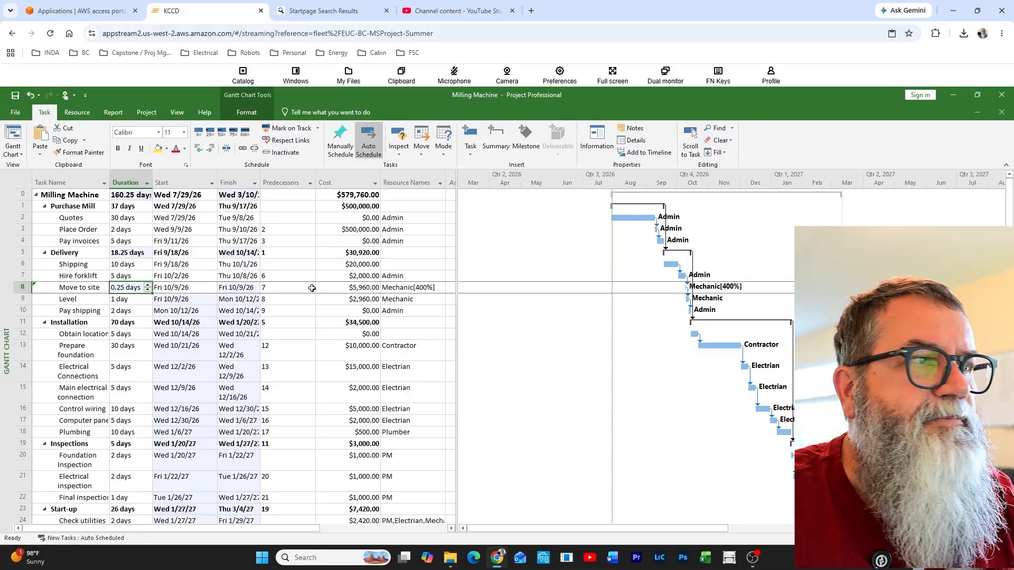
{"action": "double_click", "coordinate": [173, 288]}
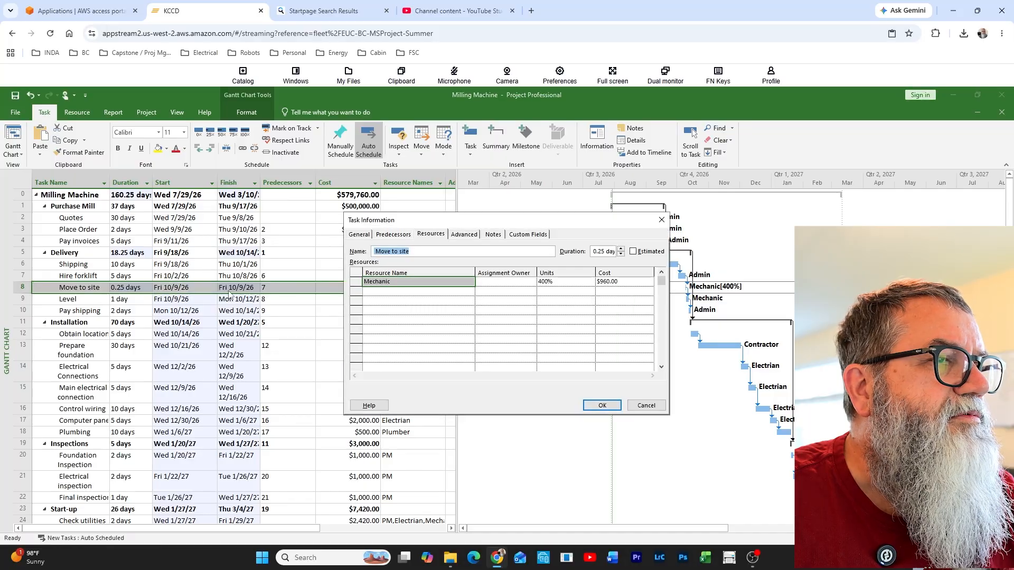
{"action": "left_click", "coordinate": [581, 283]}
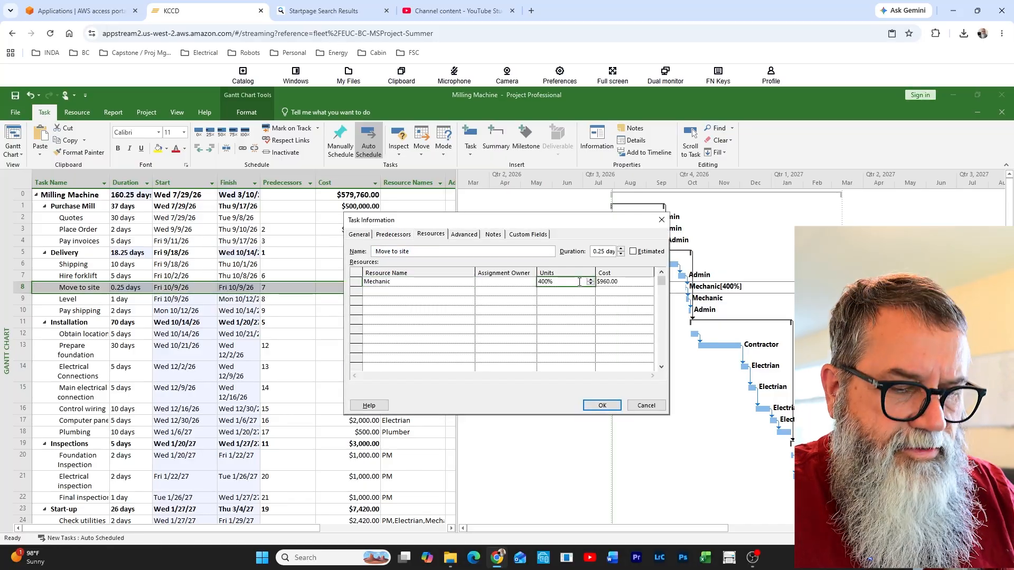
{"action": "key", "text": "BackSpace"}
{"action": "key", "text": "BackSpace"}
{"action": "key", "text": "BackSpace"}
{"action": "key", "text": "BackSpace"}
{"action": "type", "text": "100"}
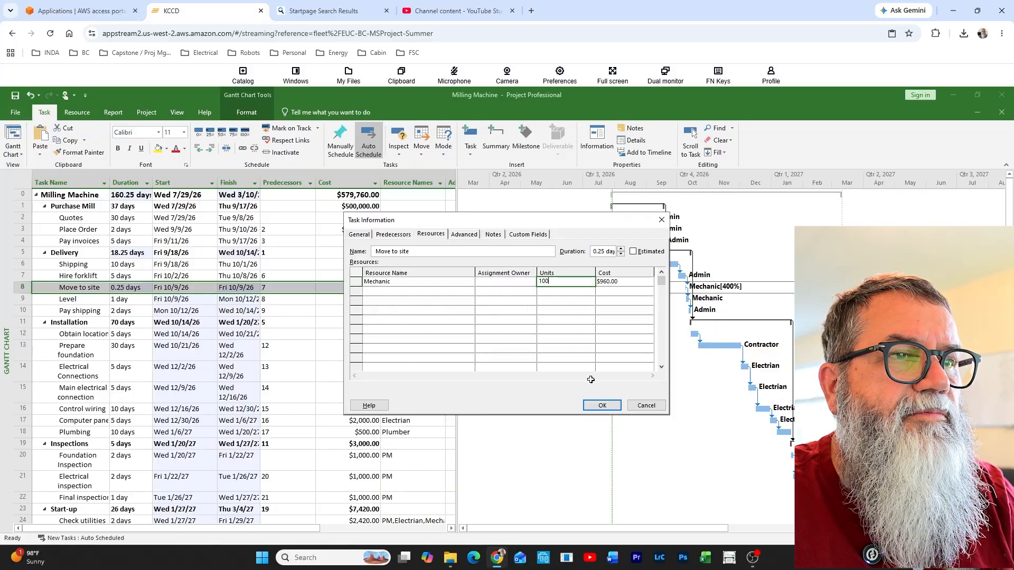
{"action": "left_click", "coordinate": [602, 405]}
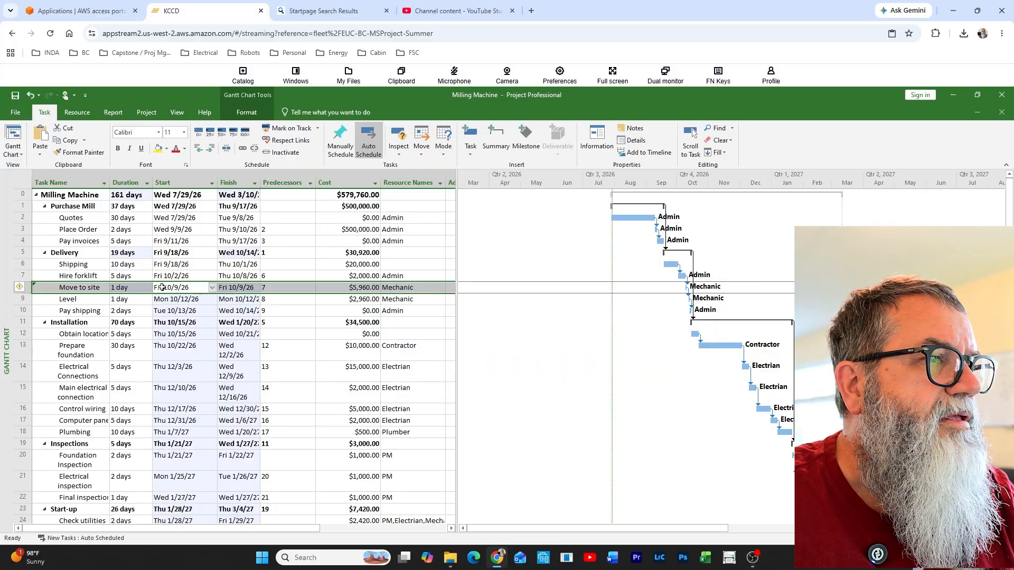
Change the Move to site task type to Fixed Duration and set its Mechanic units to 400%
{"action": "double_click", "coordinate": [236, 289]}
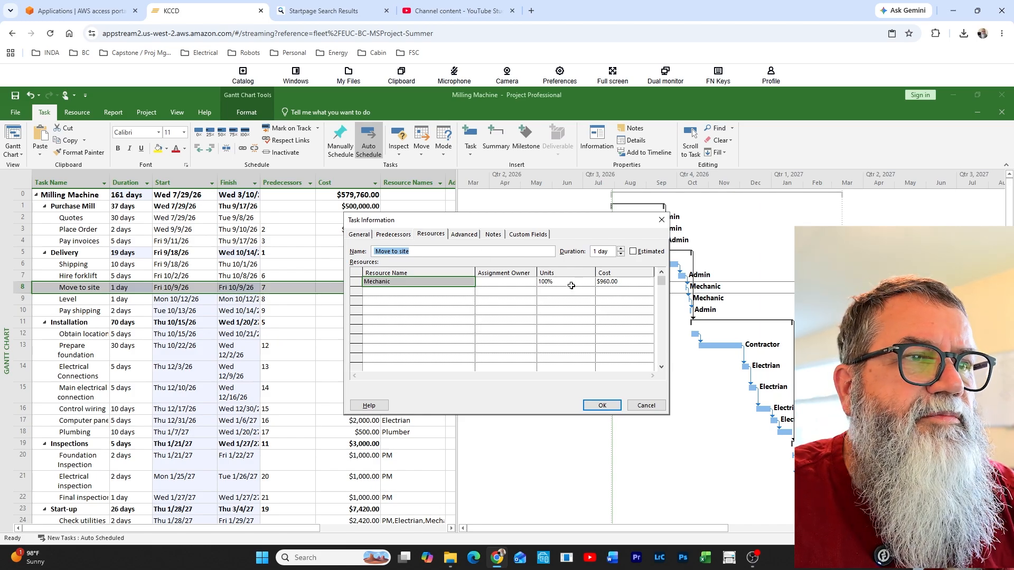
{"action": "left_click", "coordinate": [470, 237]}
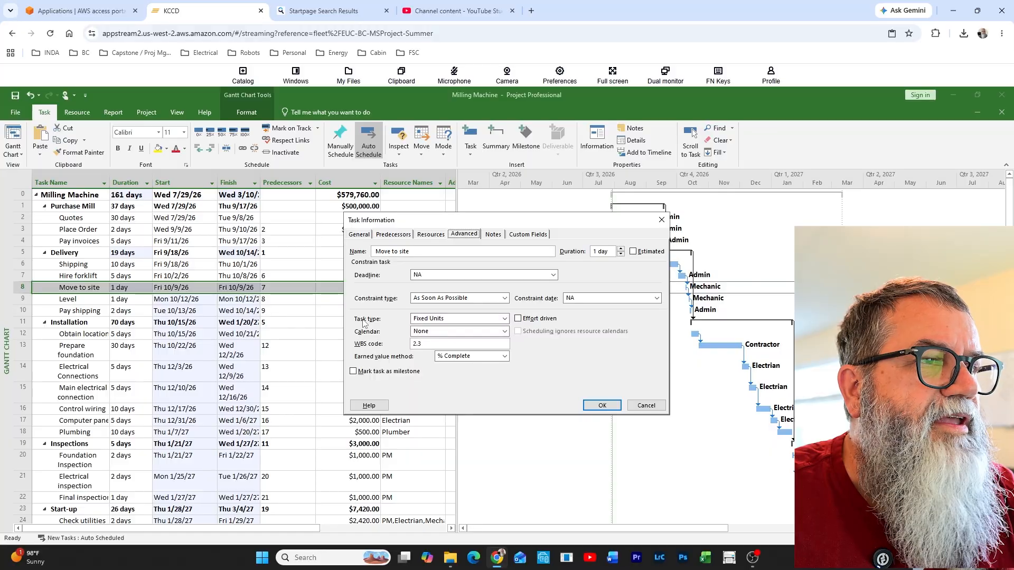
{"action": "left_click", "coordinate": [444, 319]}
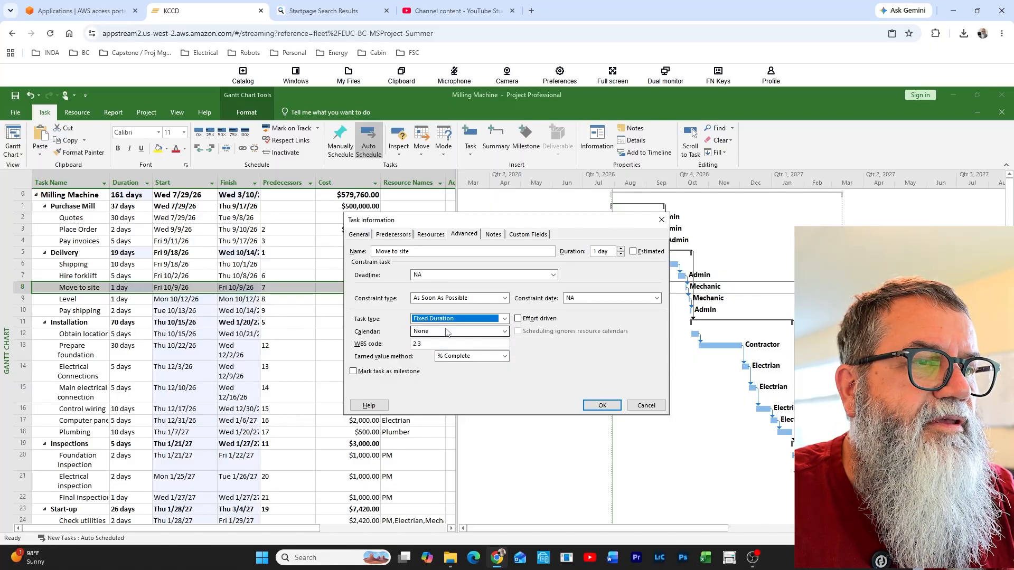
{"action": "left_click", "coordinate": [434, 237]}
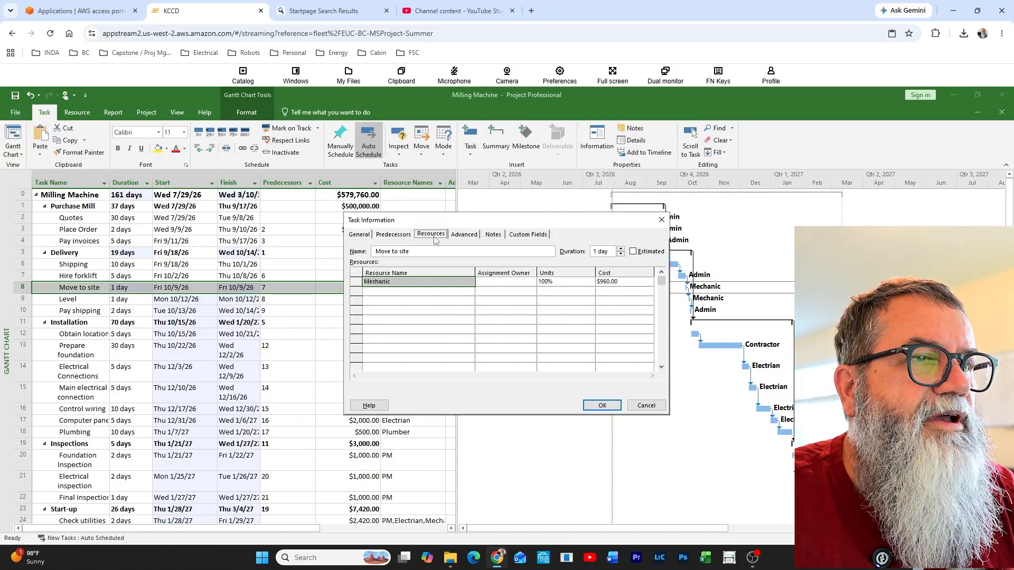
{"action": "left_click", "coordinate": [565, 282]}
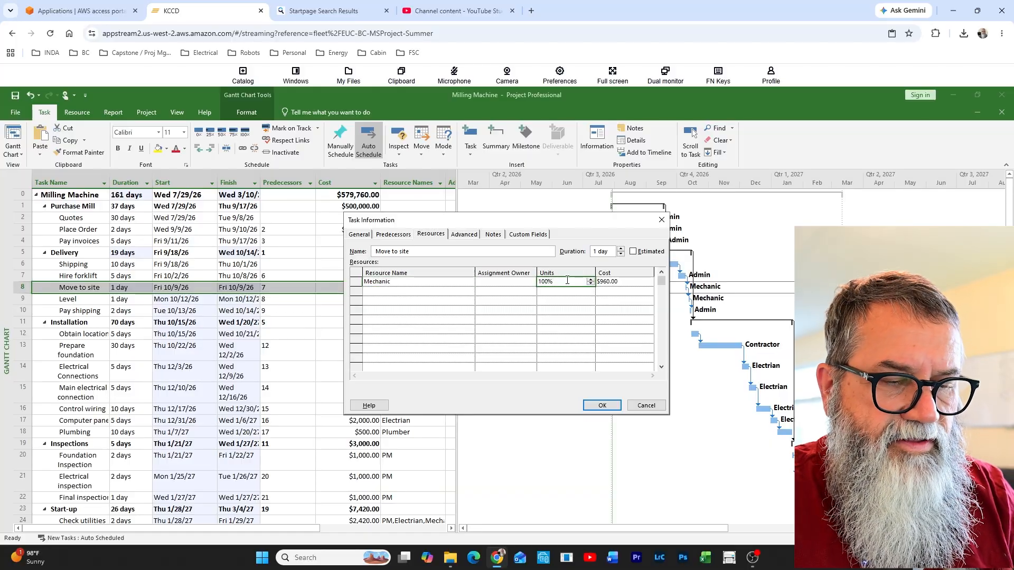
{"action": "type", "text": "400"}
{"action": "key", "text": "Return"}
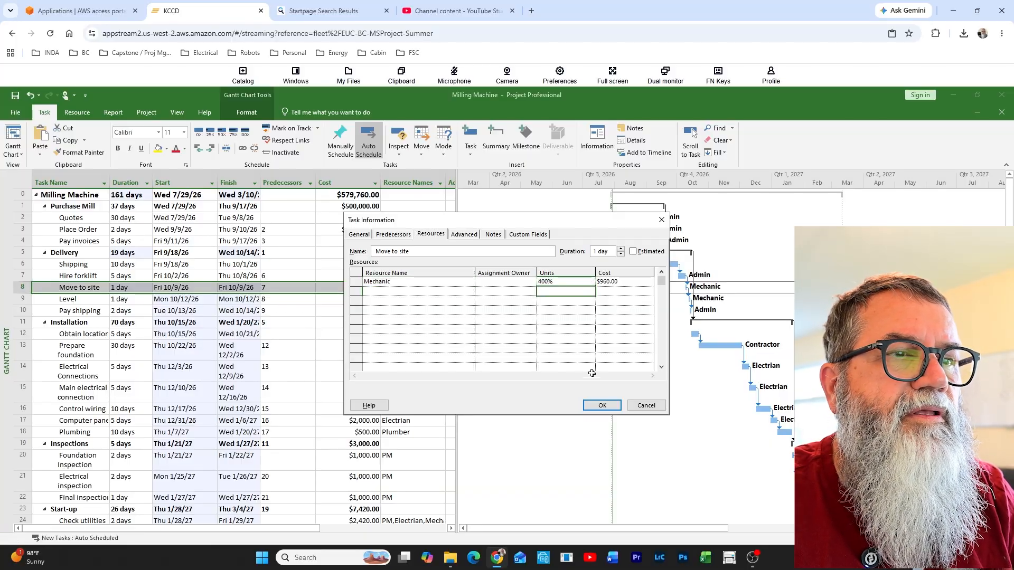
{"action": "left_click", "coordinate": [602, 405]}
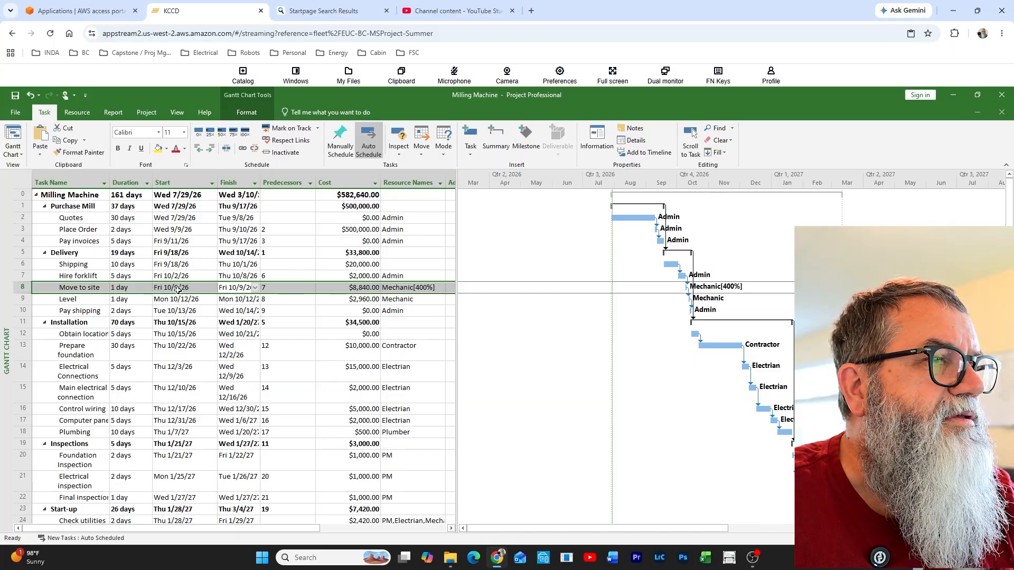
Check the Mechanic's units and cost in the Move to site task information
{"action": "left_click", "coordinate": [148, 287]}
{"action": "double_click", "coordinate": [181, 287]}
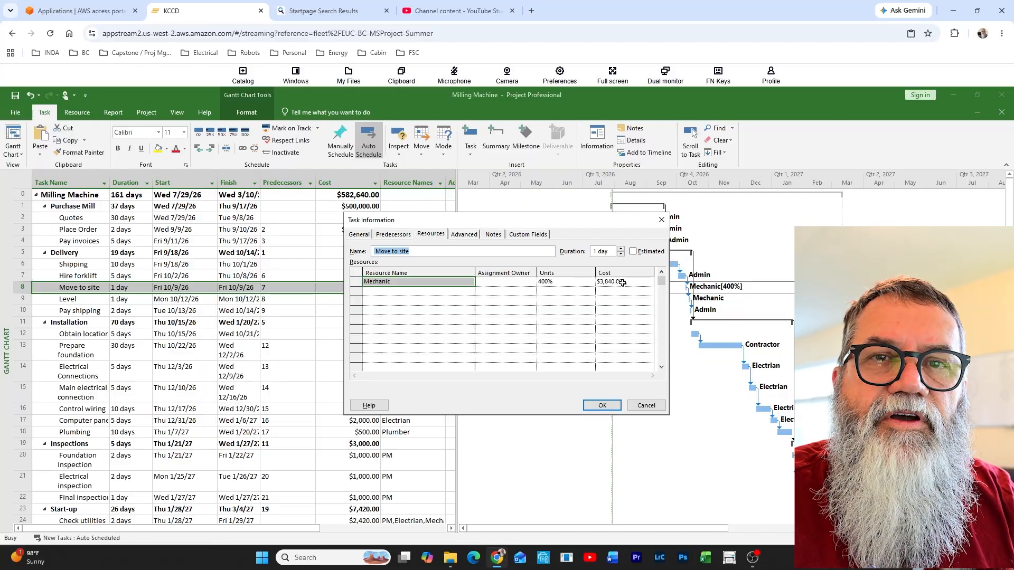
{"action": "left_click", "coordinate": [566, 284]}
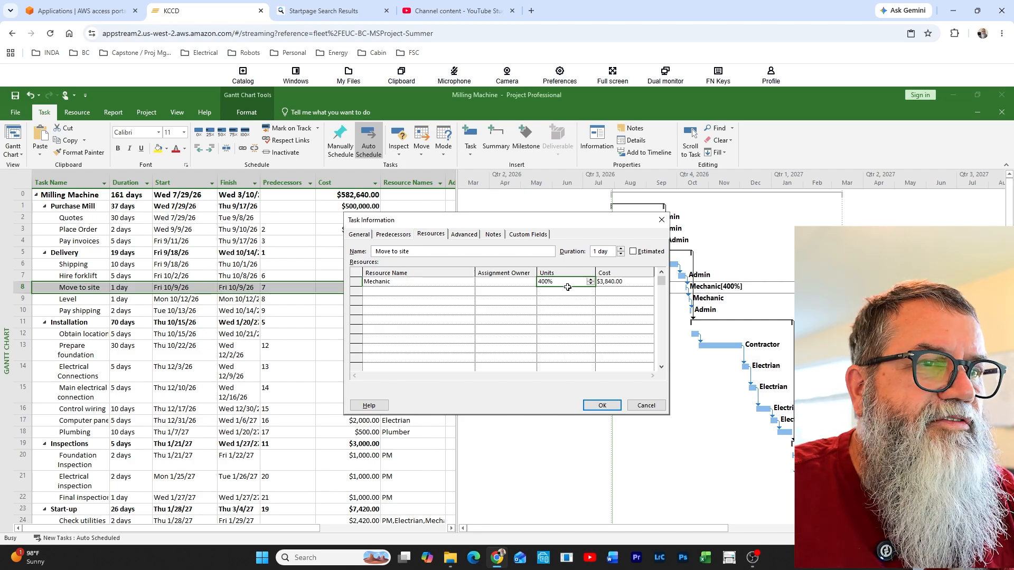
{"action": "left_click", "coordinate": [605, 407]}
Review the Move to site task's total cost and its resource assignment in the task table
{"action": "left_click", "coordinate": [342, 314]}
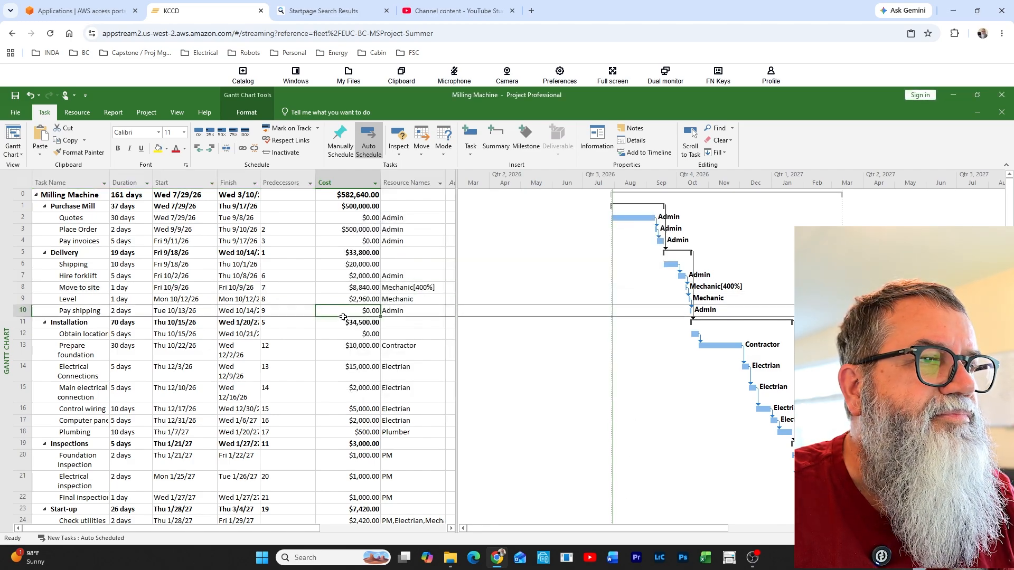
{"action": "left_click", "coordinate": [367, 288]}
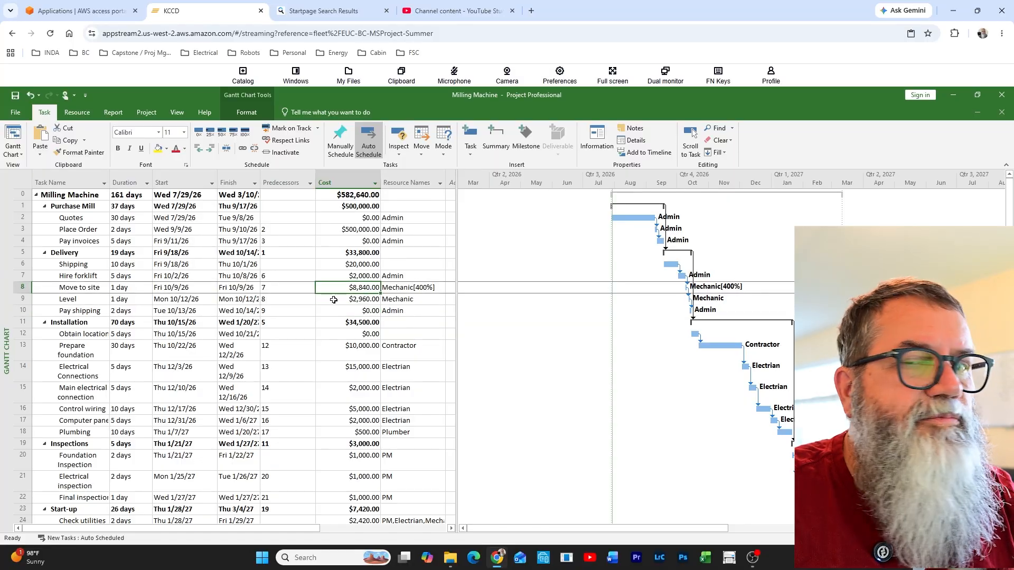
{"action": "left_click", "coordinate": [419, 289]}
{"action": "left_click", "coordinate": [369, 288]}
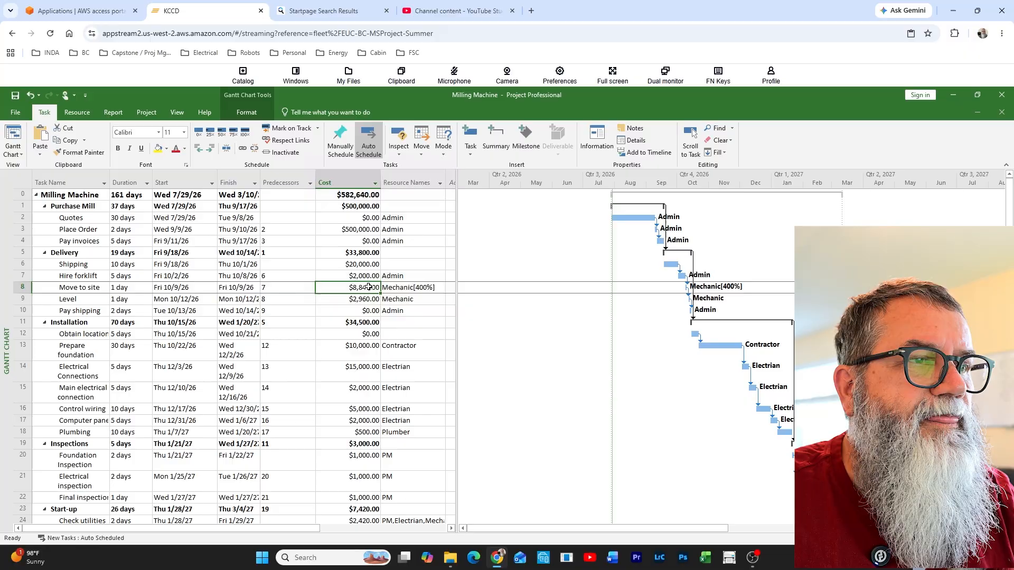
{"action": "left_click", "coordinate": [412, 289]}
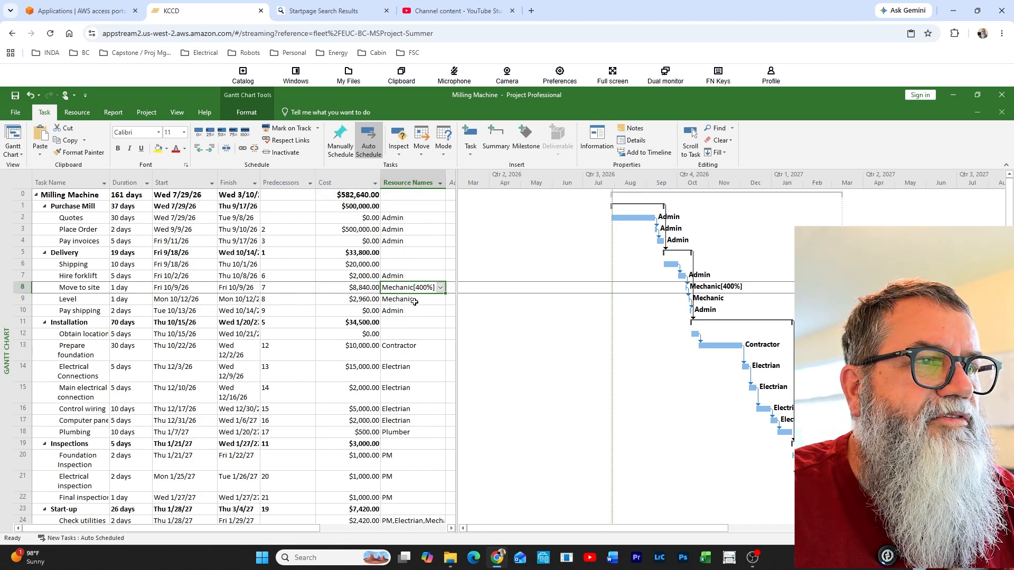
{"action": "key", "text": "Down"}
{"action": "key", "text": "Down"}
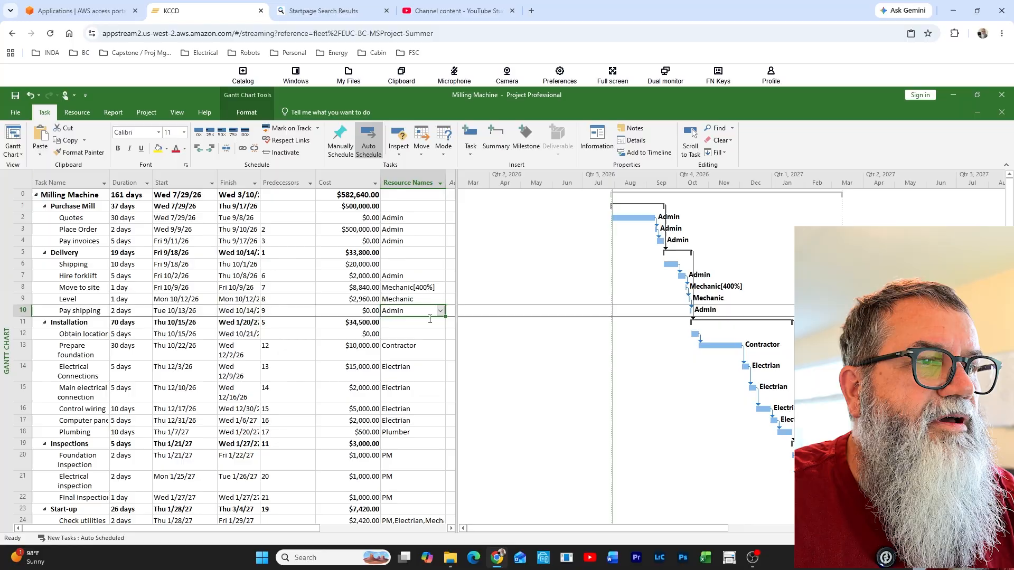
{"action": "left_click", "coordinate": [405, 286]}
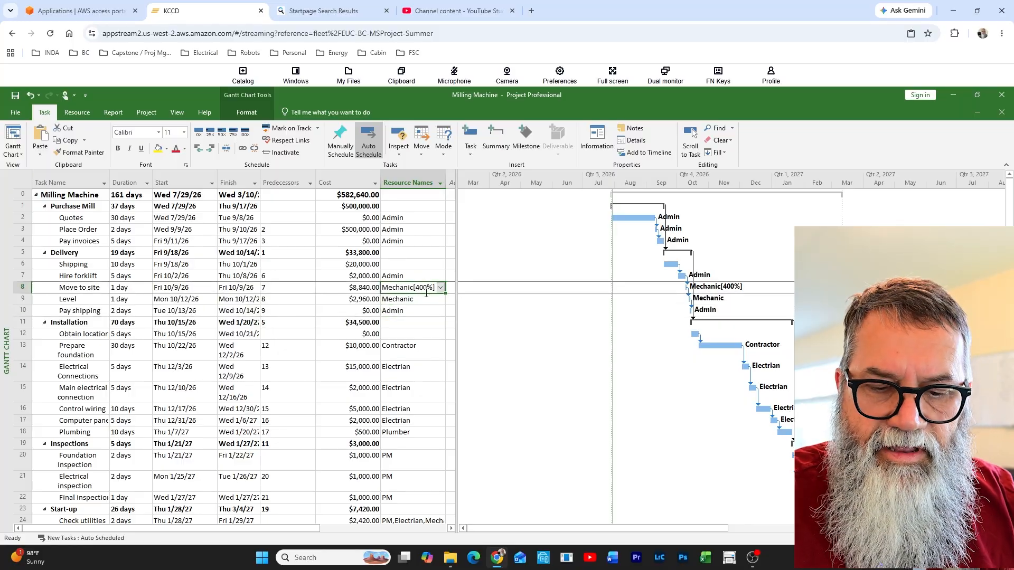